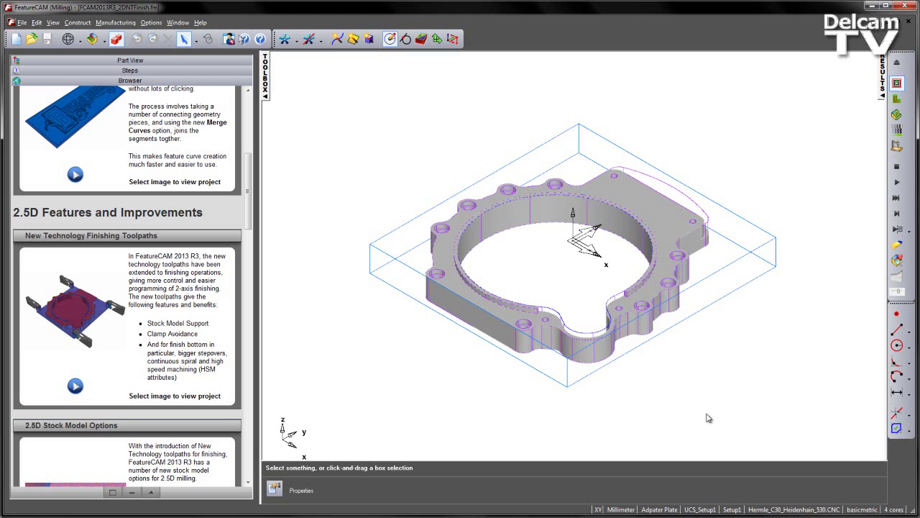
Run a 3D simulation of the machining features listed in the part view, and clear it when done
{"action": "middle_click_drag", "start_coordinate": [503, 185], "coordinate": [493, 258]}
{"action": "scroll", "coordinate": [489, 256], "scroll_direction": "up", "scroll_amount": 2}
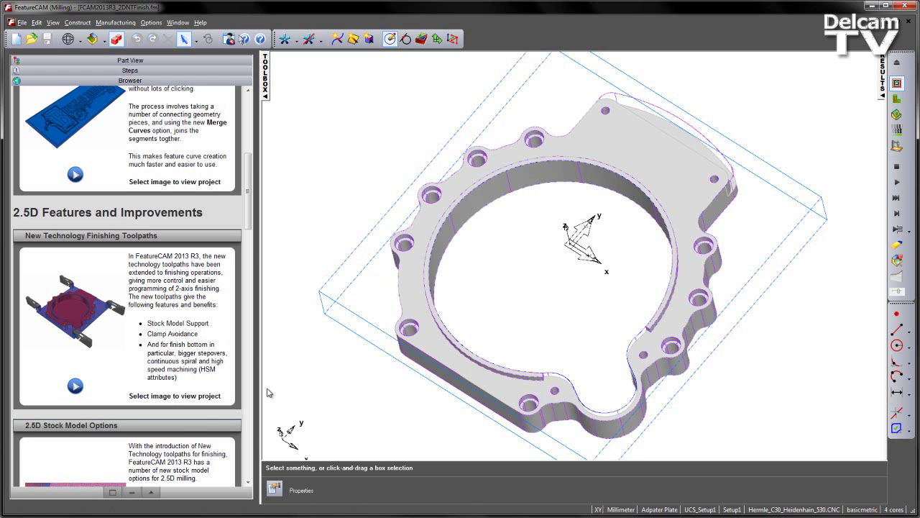
{"action": "left_click", "coordinate": [162, 61]}
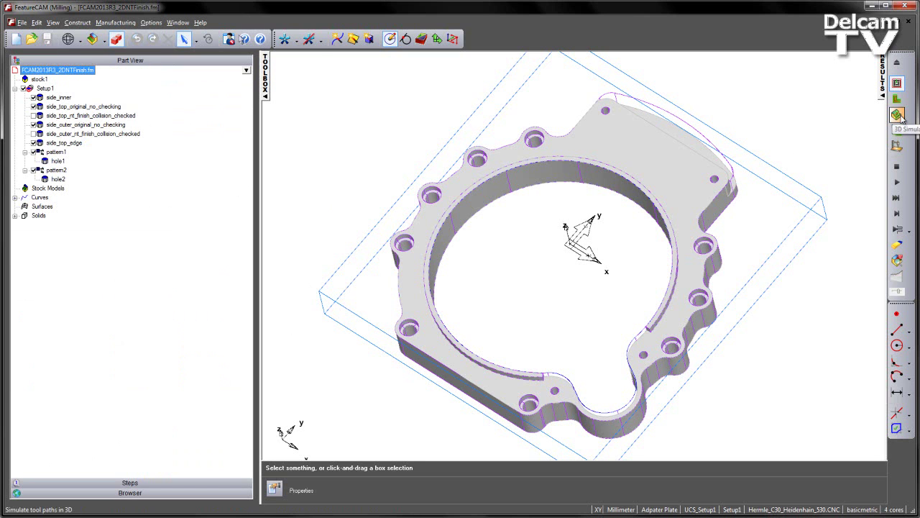
{"action": "left_click", "coordinate": [898, 115]}
{"action": "left_click", "coordinate": [897, 183]}
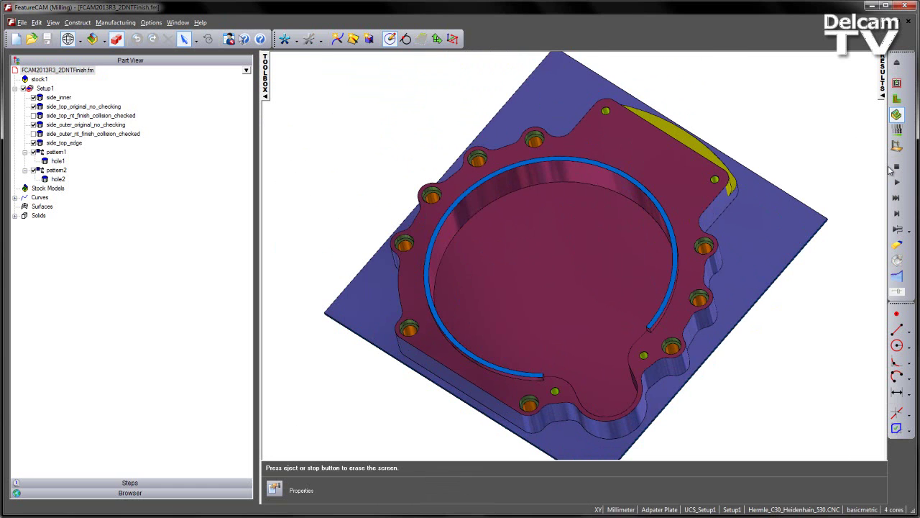
{"action": "left_click", "coordinate": [896, 166]}
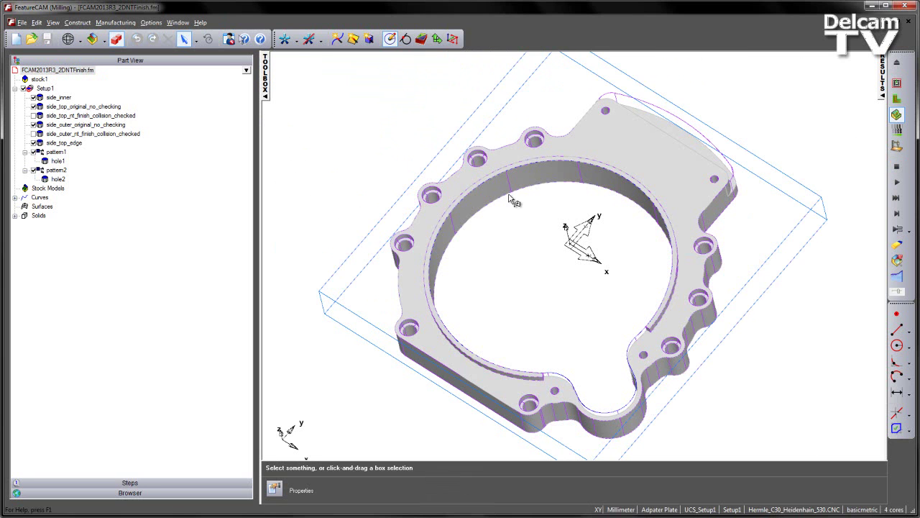
Set the rough pass stepover of the side_top_original_no_checking feature to NT Spiral in its strategy
{"action": "left_click", "coordinate": [65, 107]}
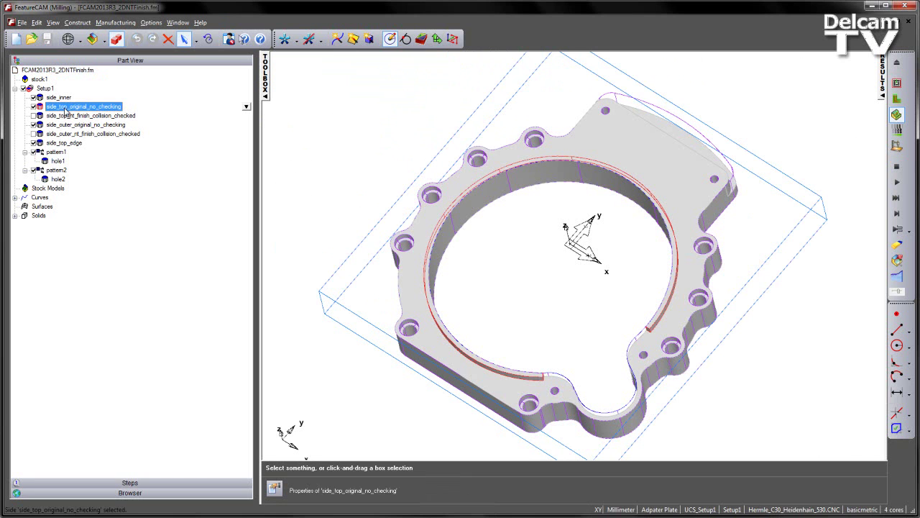
{"action": "double_click", "coordinate": [65, 111]}
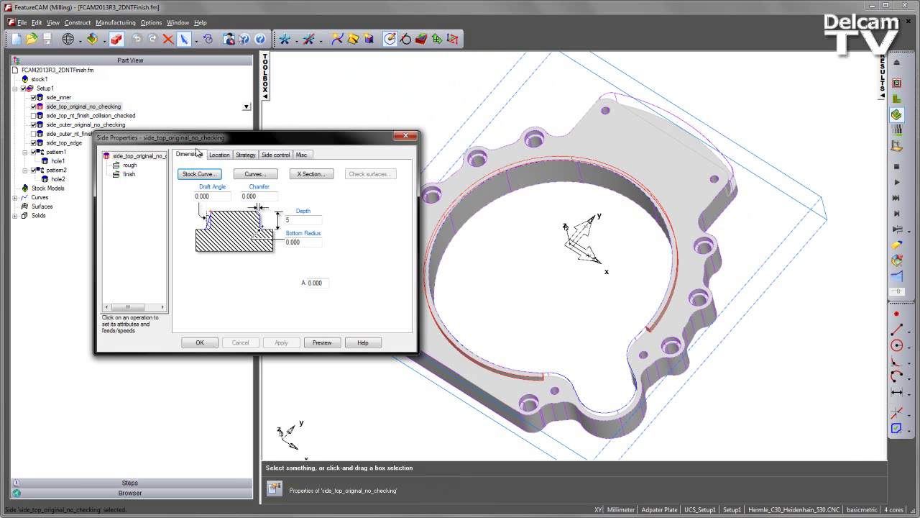
{"action": "left_click_drag", "start_coordinate": [225, 144], "coordinate": [202, 83]}
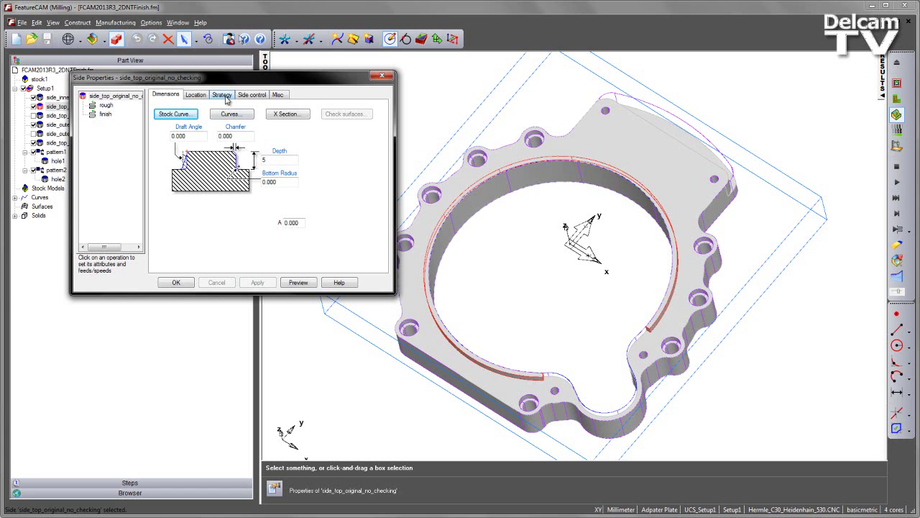
{"action": "left_click", "coordinate": [224, 95]}
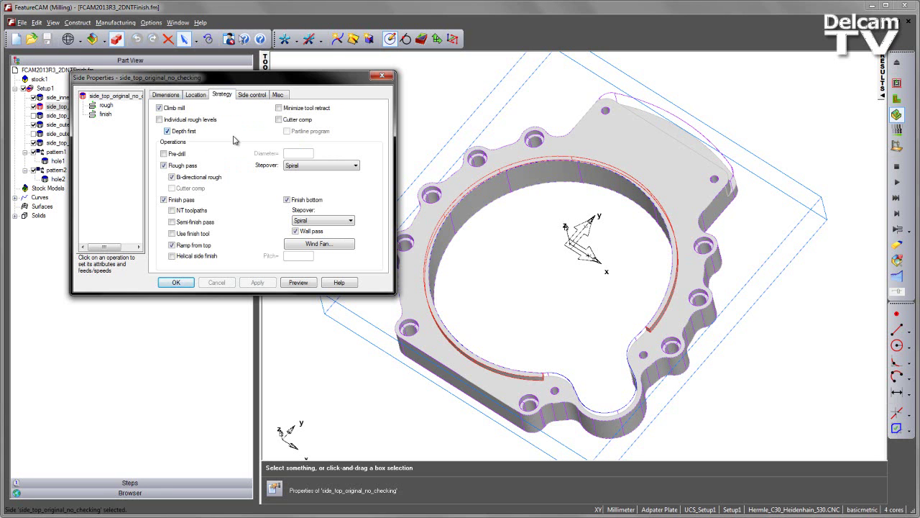
{"action": "left_click", "coordinate": [351, 166]}
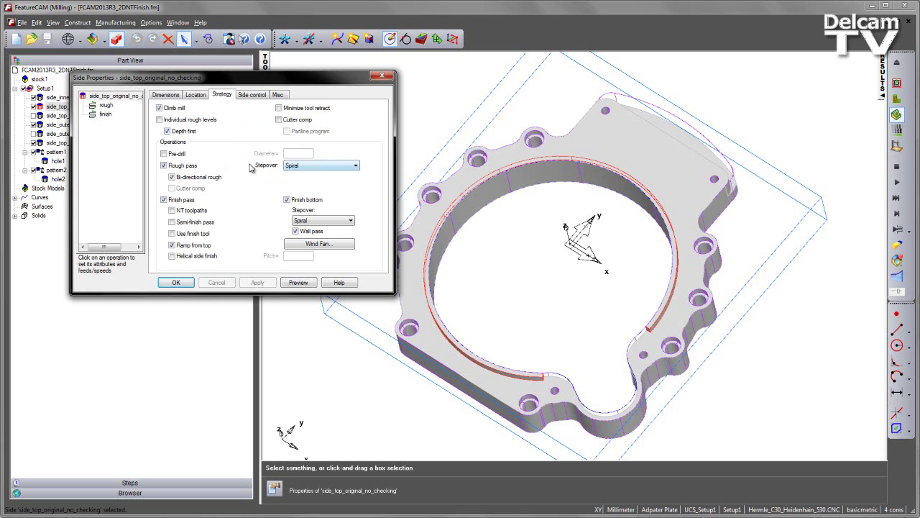
{"action": "left_click", "coordinate": [354, 166]}
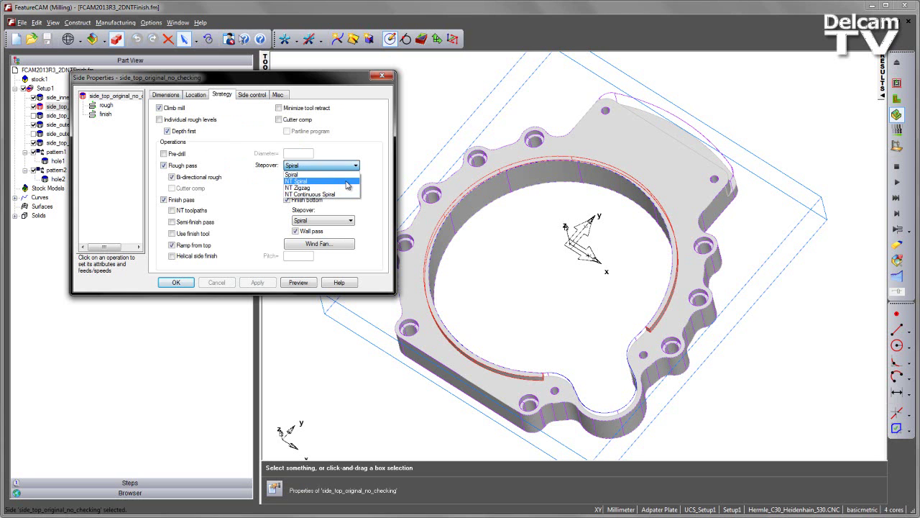
{"action": "left_click", "coordinate": [346, 181]}
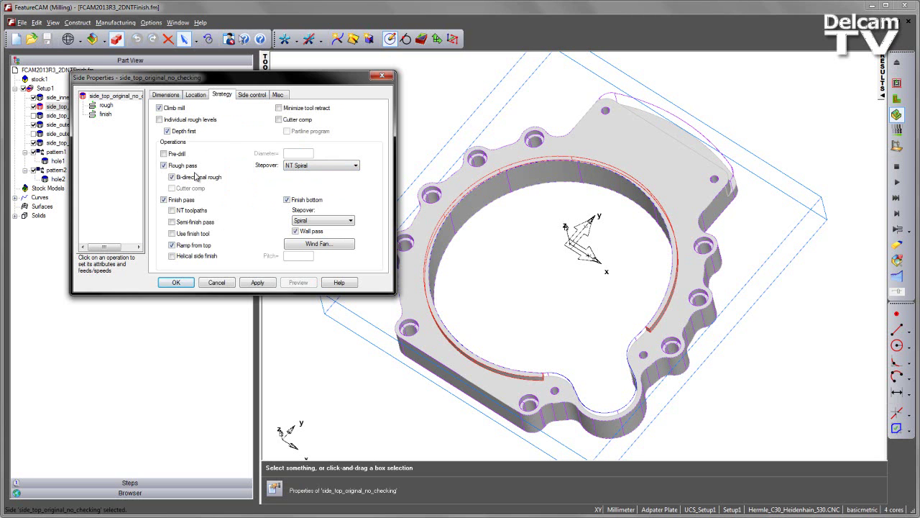
Try NT toolpaths on the finish pass and review the stepover options for finishing the bottom
{"action": "left_click", "coordinate": [172, 210]}
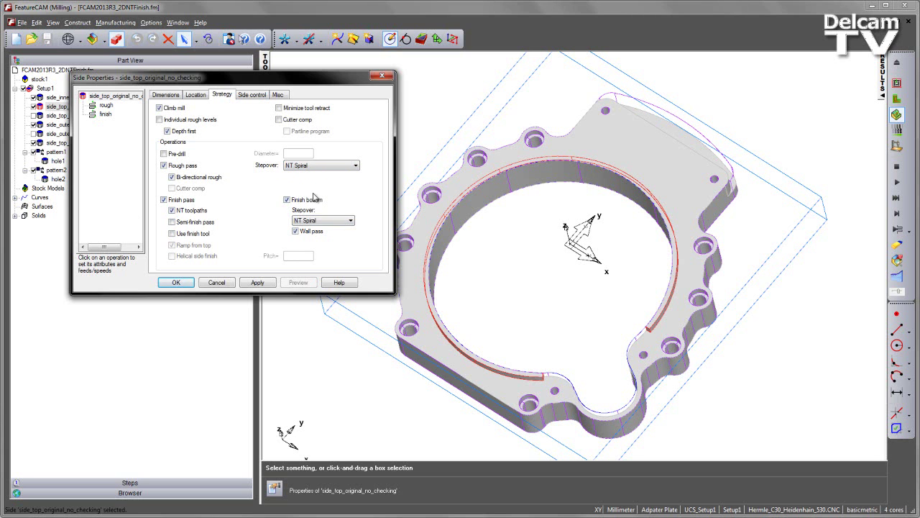
{"action": "left_click", "coordinate": [351, 220]}
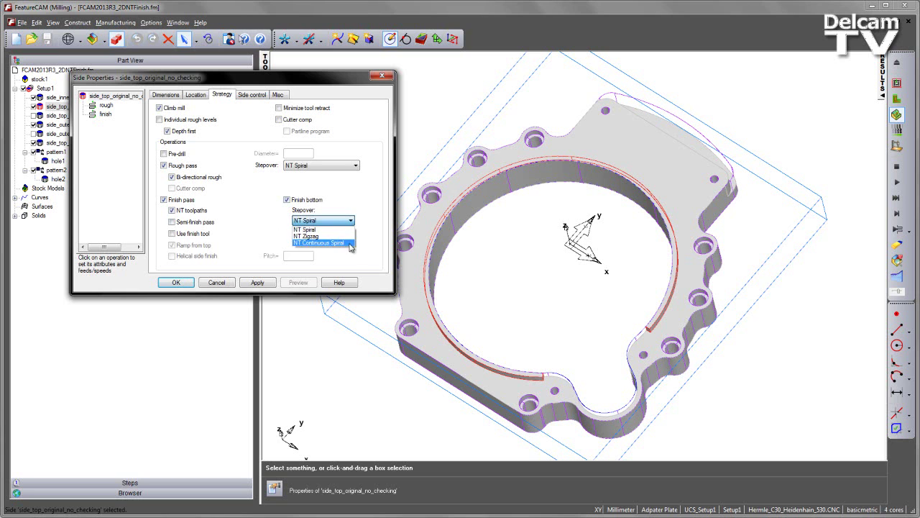
{"action": "left_click", "coordinate": [345, 208]}
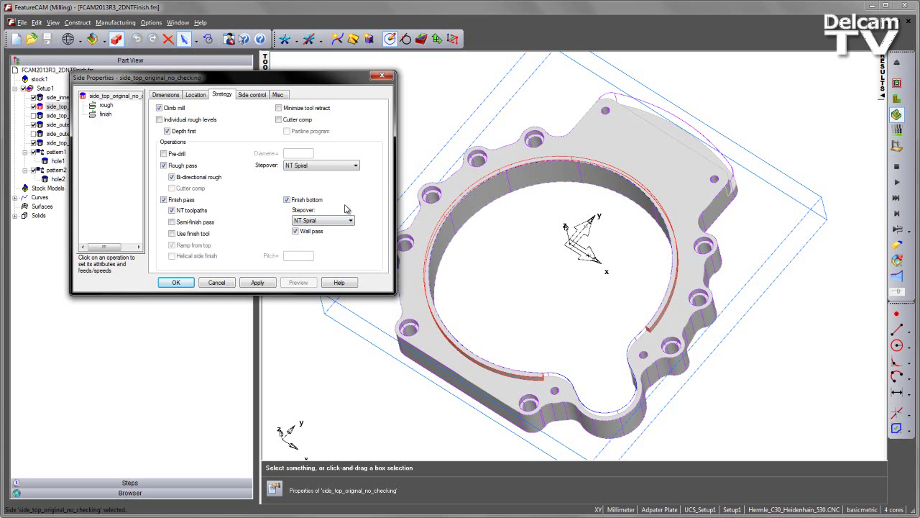
{"action": "left_click", "coordinate": [171, 210]}
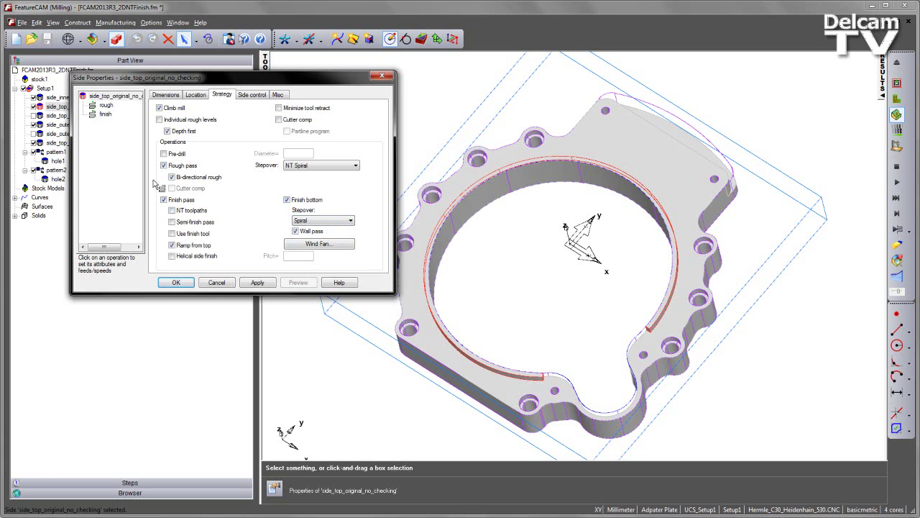
Preview the finish operation with the original, non-NT finishing toolpaths
{"action": "left_click", "coordinate": [105, 114]}
{"action": "left_click", "coordinate": [298, 282]}
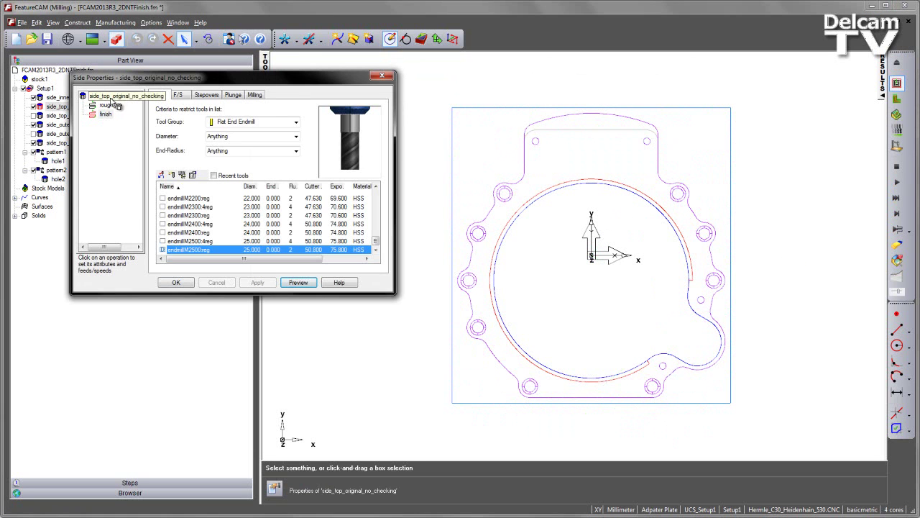
Enable NT toolpaths for the finish pass in the side feature's strategy and apply the change
{"action": "left_click", "coordinate": [111, 98]}
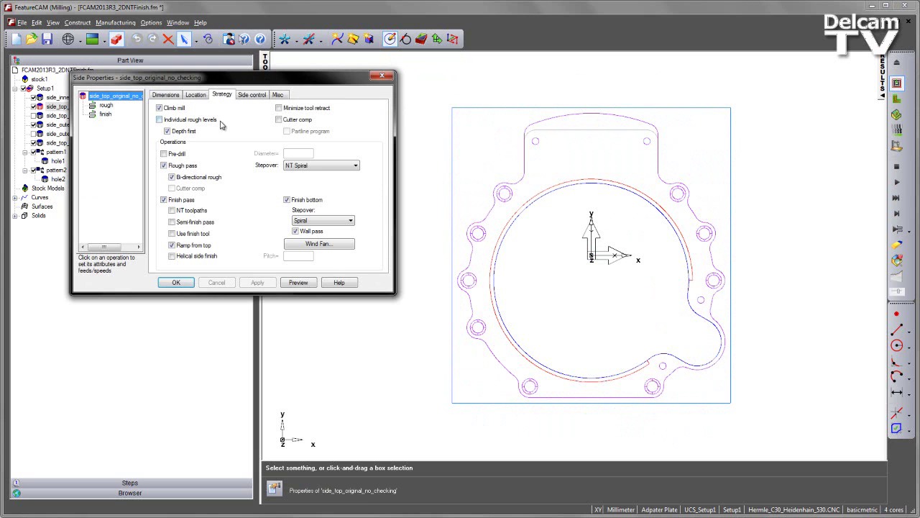
{"action": "left_click", "coordinate": [200, 212]}
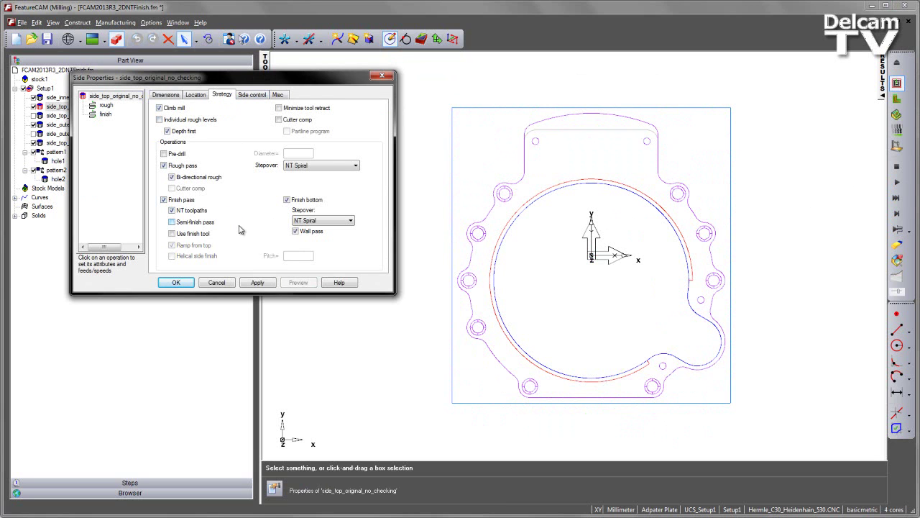
{"action": "left_click", "coordinate": [259, 281]}
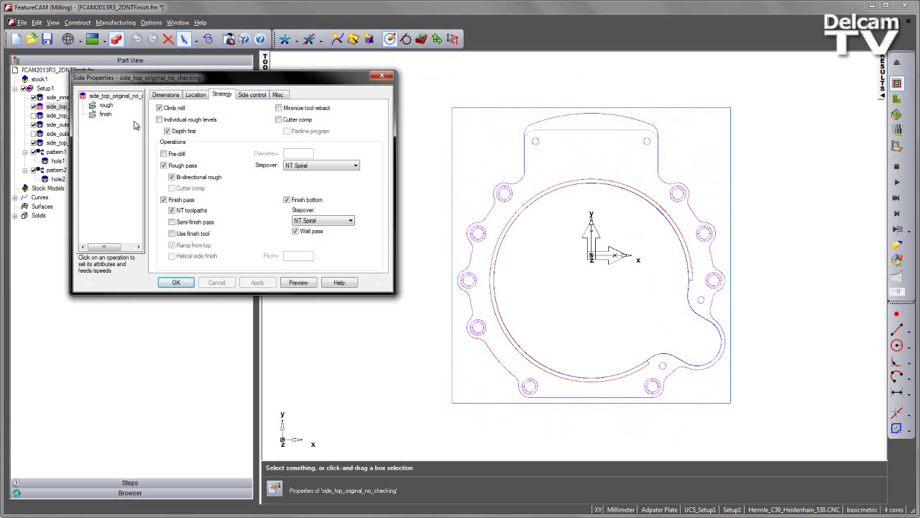
Preview the finish operation with NT toolpaths enabled and play its toolpath
{"action": "left_click", "coordinate": [106, 114]}
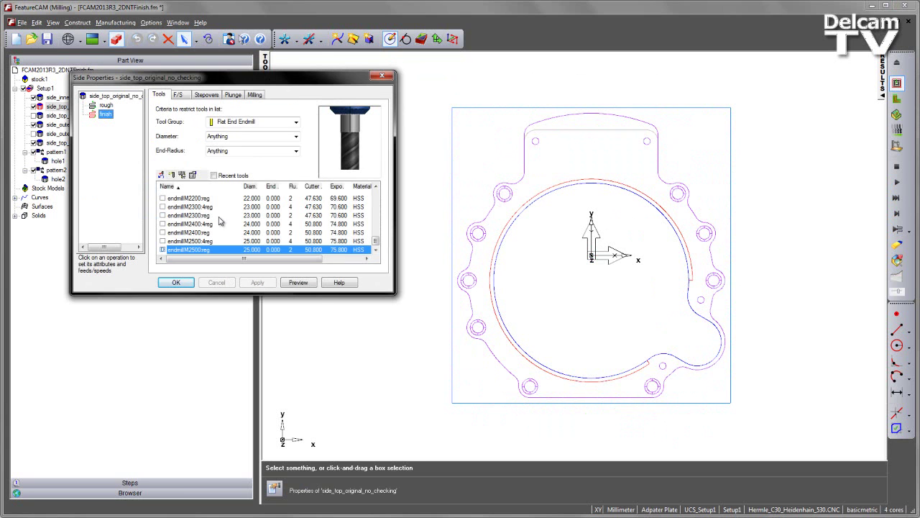
{"action": "left_click", "coordinate": [300, 282]}
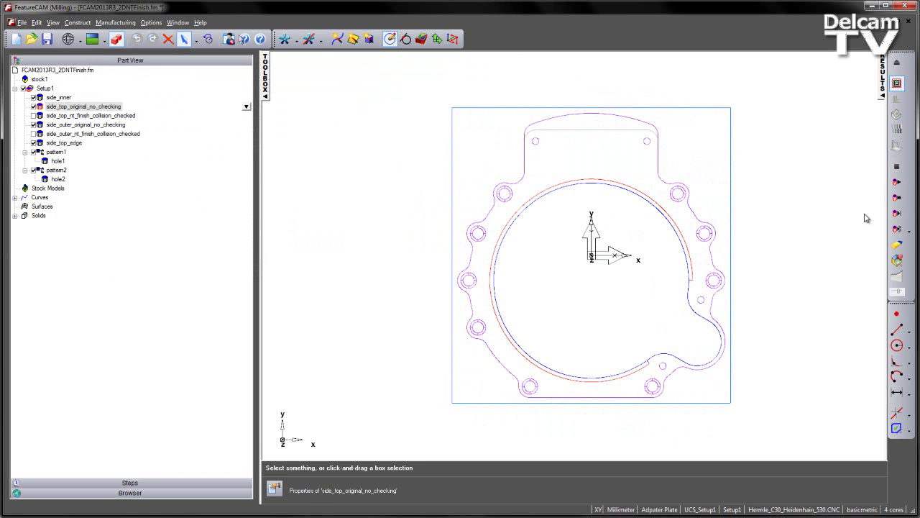
{"action": "left_click", "coordinate": [897, 183]}
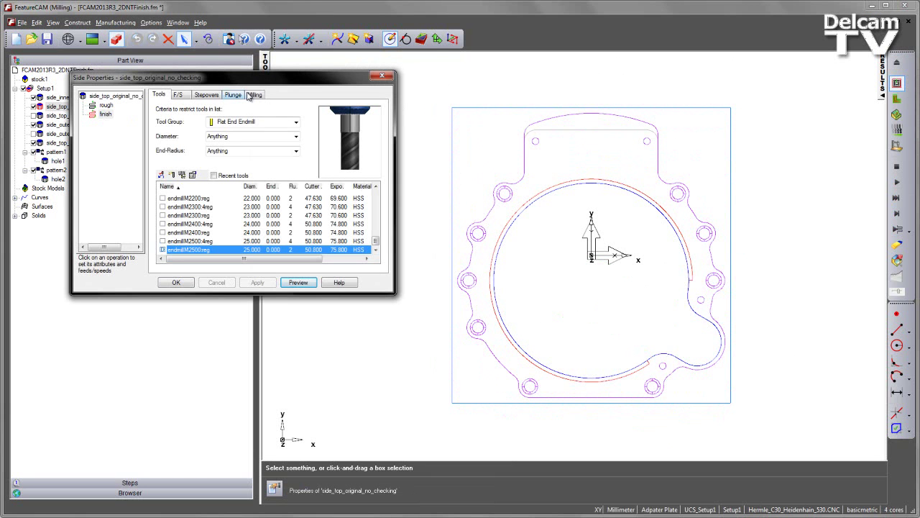
Set the finish operation's HSM smoothing allowance % to 30 in its milling attributes and apply it
{"action": "left_click", "coordinate": [254, 98]}
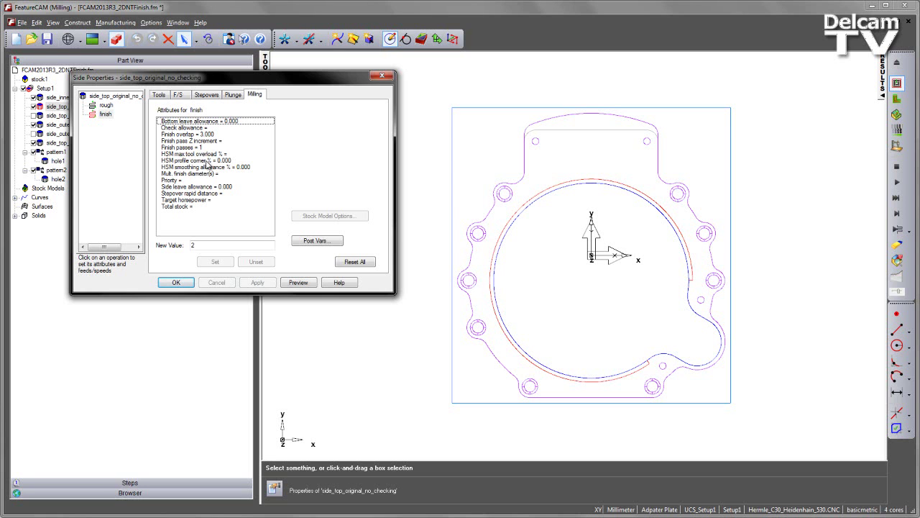
{"action": "left_click", "coordinate": [207, 161]}
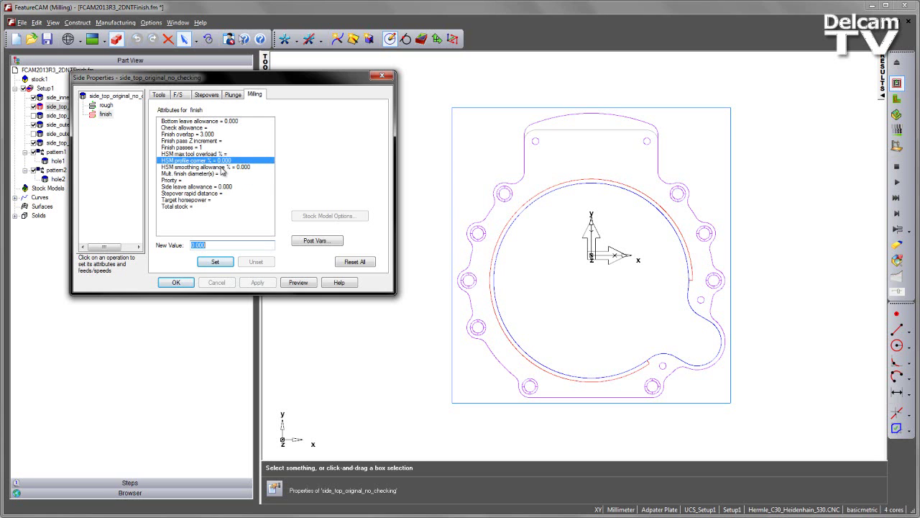
{"action": "left_click", "coordinate": [225, 168]}
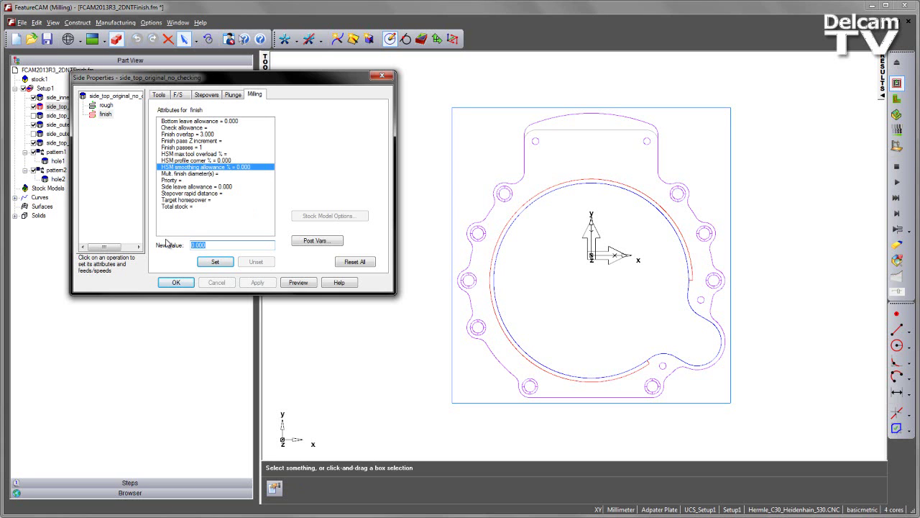
{"action": "type", "text": "30"}
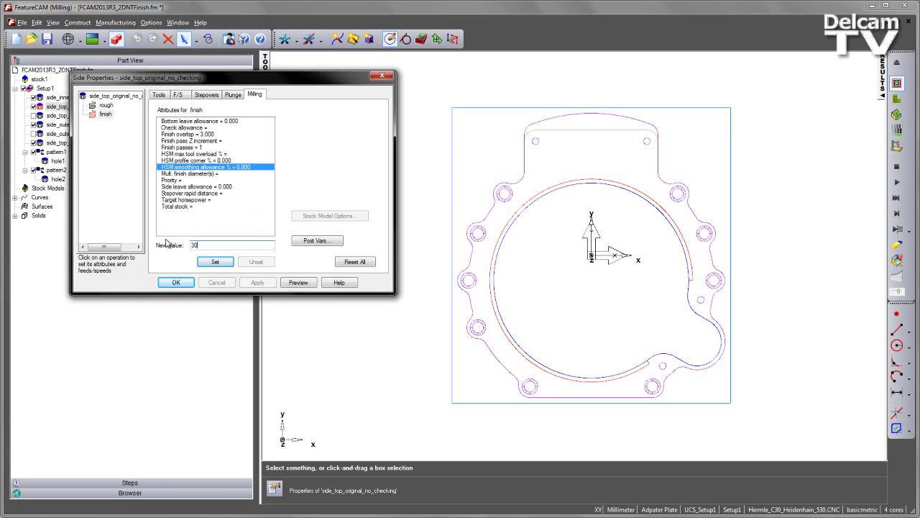
{"action": "left_click", "coordinate": [216, 262]}
{"action": "left_click", "coordinate": [260, 283]}
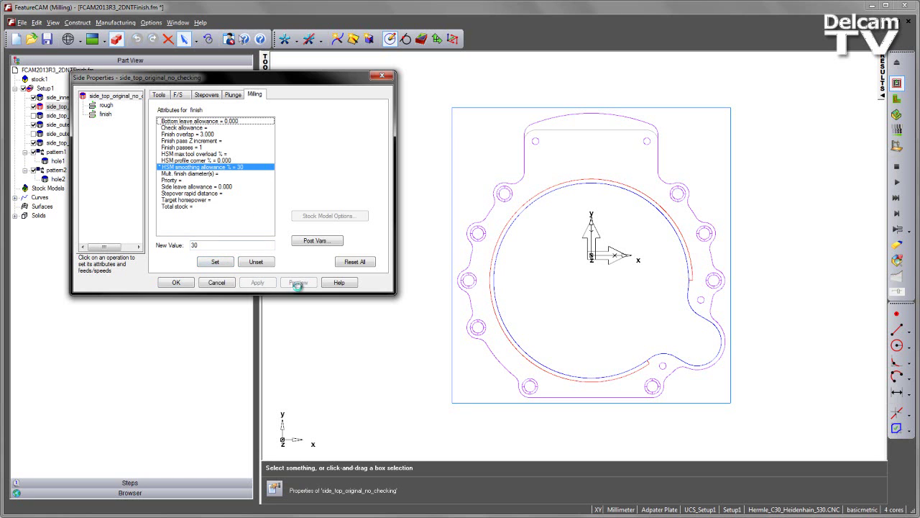
Play a preview of the finish toolpath with the smoothing allowance applied, and return to the feature's properties
{"action": "left_click", "coordinate": [298, 283]}
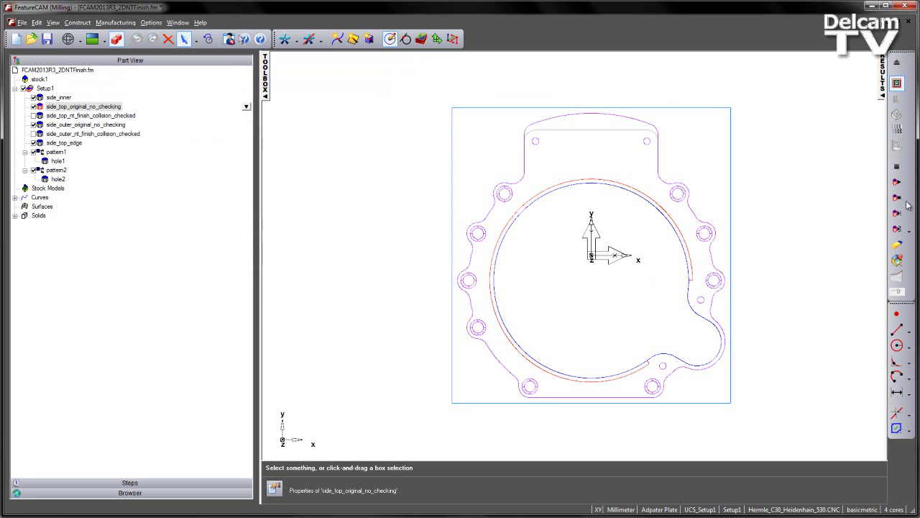
{"action": "left_click", "coordinate": [897, 184]}
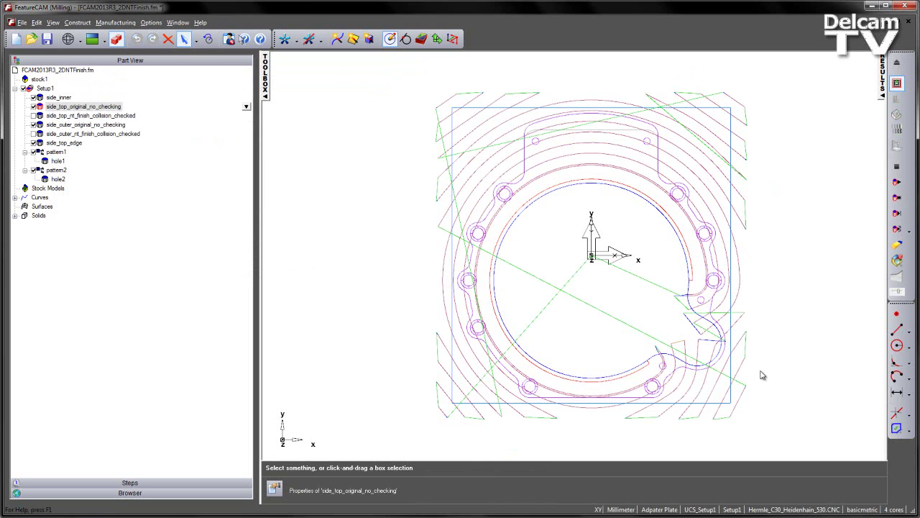
{"action": "left_click", "coordinate": [338, 490]}
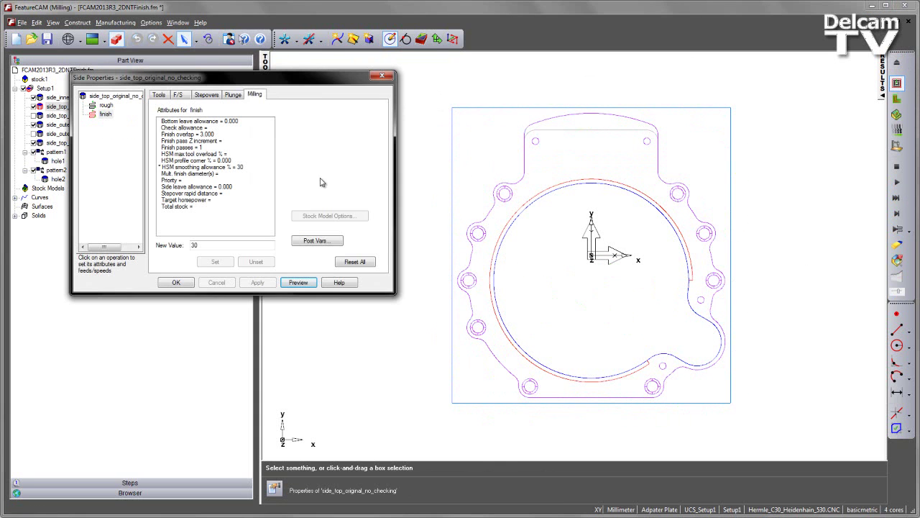
Set the finish operation's HSM max tool overload % to 5 and apply it
{"action": "left_click", "coordinate": [191, 154]}
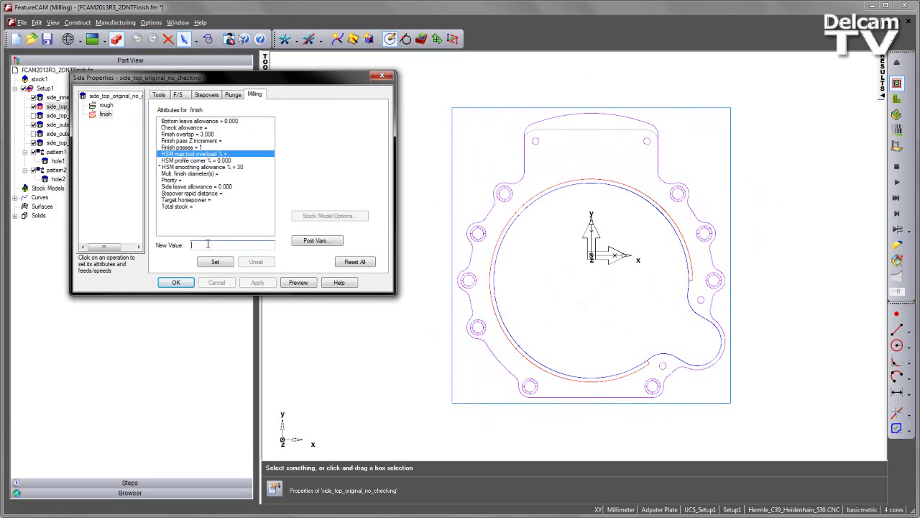
{"action": "left_click", "coordinate": [216, 262]}
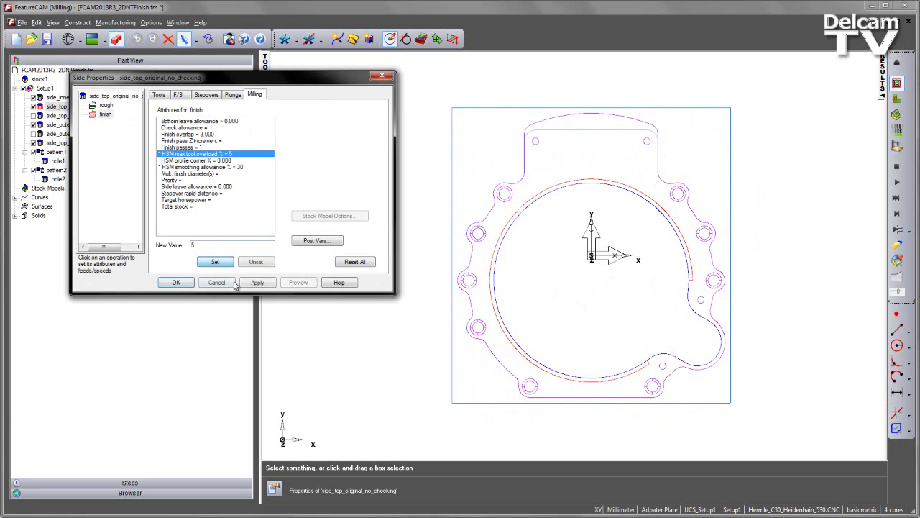
{"action": "left_click", "coordinate": [257, 282]}
Preview the finish toolpath with the max tool overload limit applied, and return to the feature's properties
{"action": "left_click", "coordinate": [298, 283]}
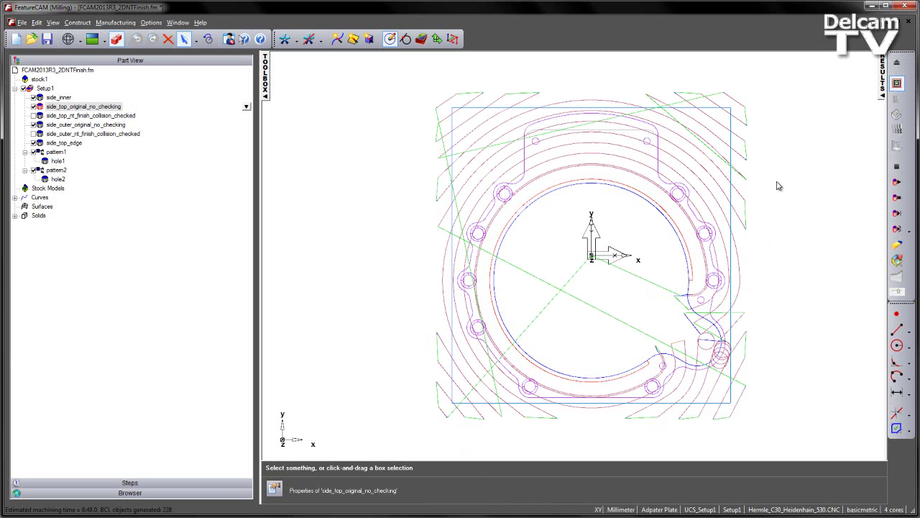
{"action": "double_click", "coordinate": [635, 123]}
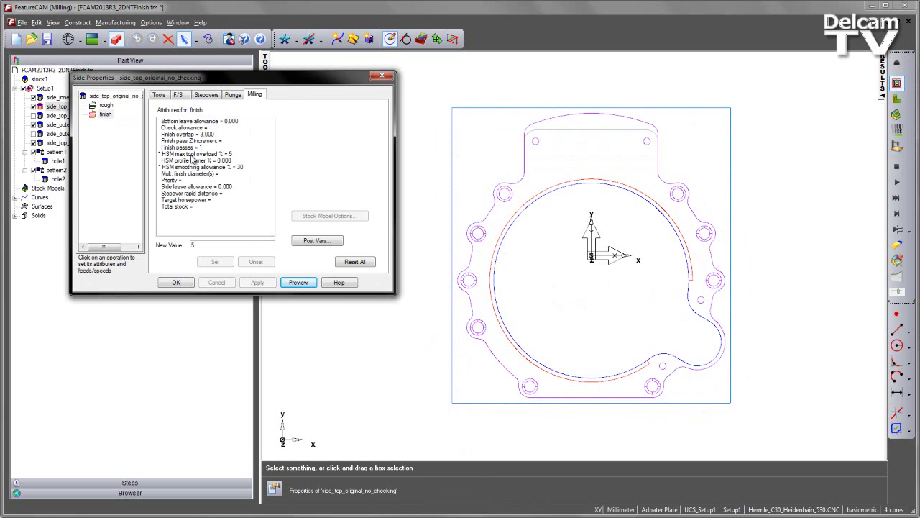
Unset the finish operation's HSM max tool overload % and apply the change
{"action": "left_click", "coordinate": [195, 154]}
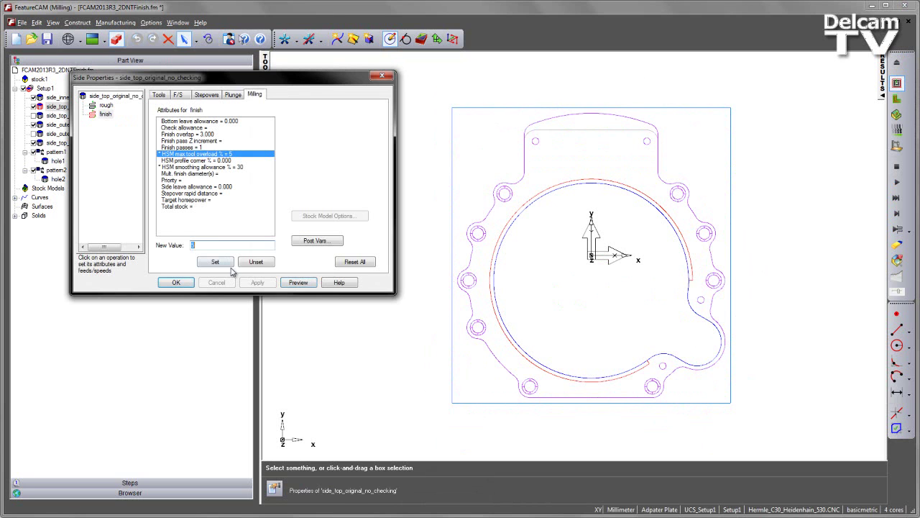
{"action": "left_click", "coordinate": [256, 261]}
{"action": "left_click", "coordinate": [258, 282]}
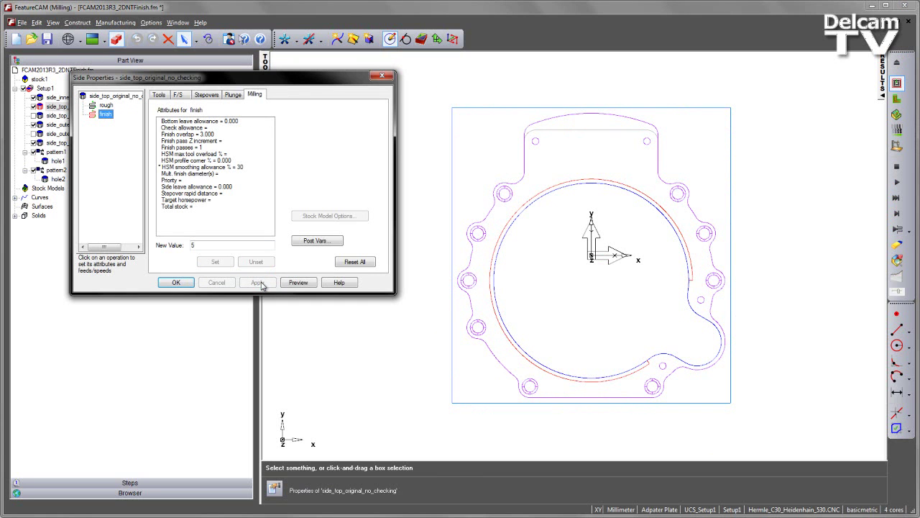
Set the finish operation's distance between cuts to 25 mm, apply it, and preview the toolpath before returning to the properties
{"action": "left_click", "coordinate": [207, 95]}
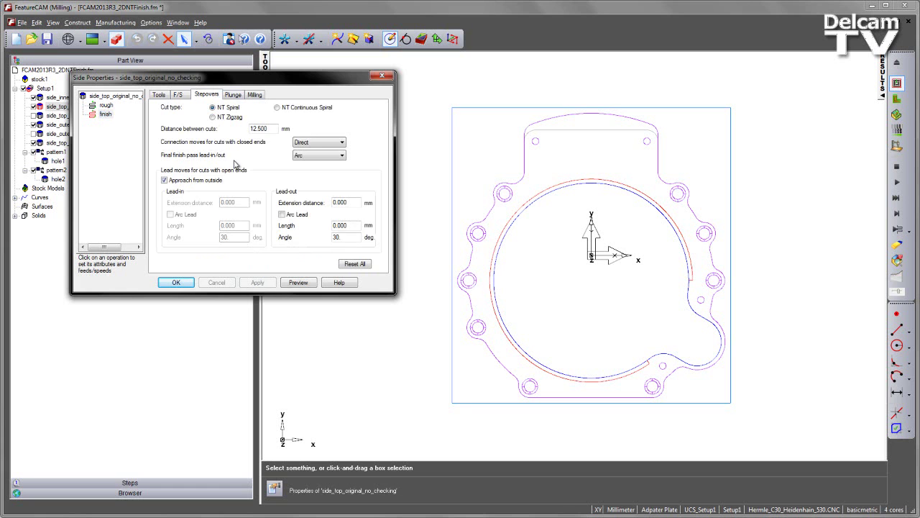
{"action": "left_click_drag", "start_coordinate": [256, 128], "coordinate": [216, 133]}
{"action": "left_click", "coordinate": [159, 96]}
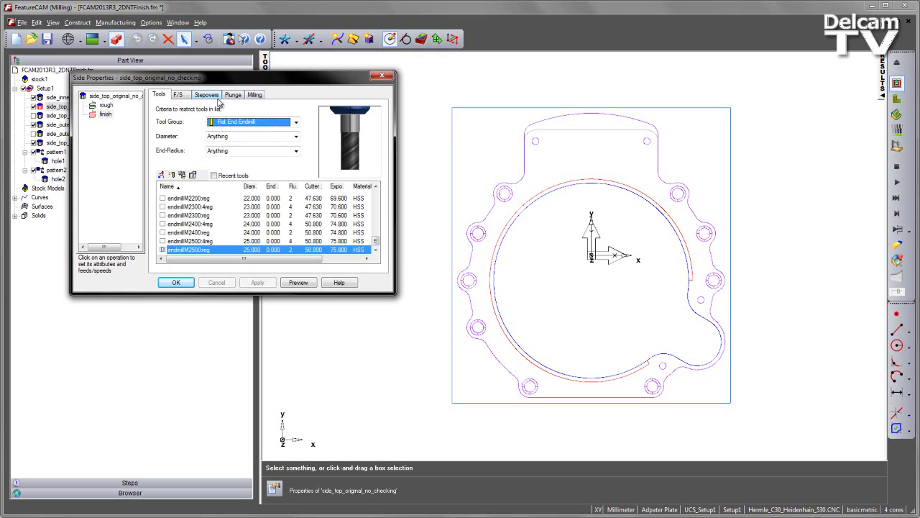
{"action": "left_click", "coordinate": [216, 98]}
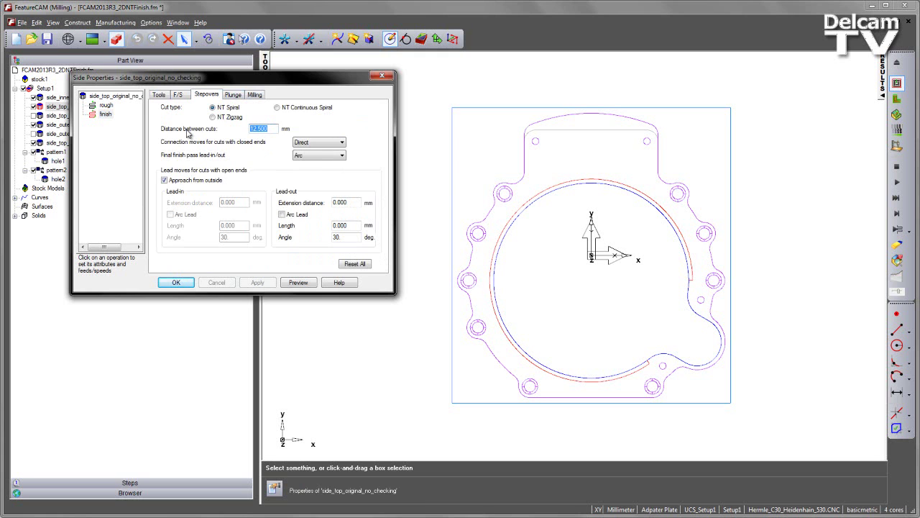
{"action": "type", "text": "25"}
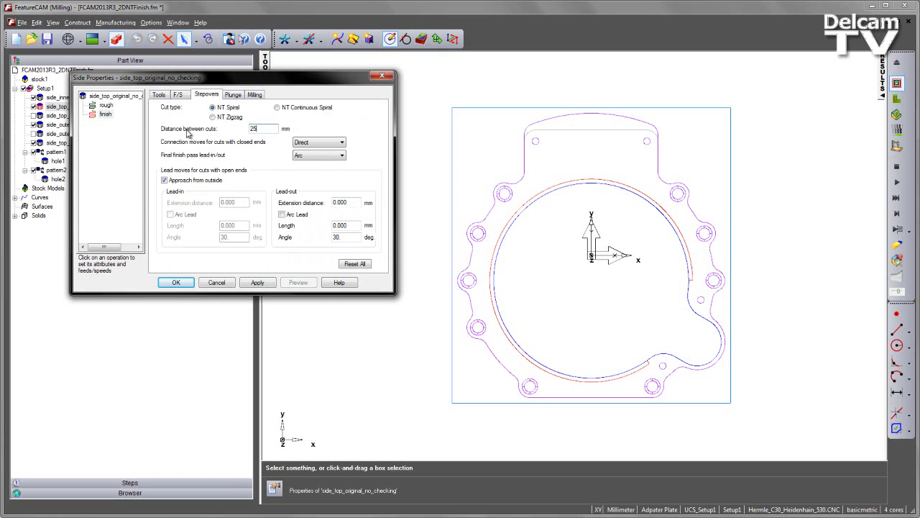
{"action": "left_click", "coordinate": [258, 283]}
{"action": "left_click", "coordinate": [293, 284]}
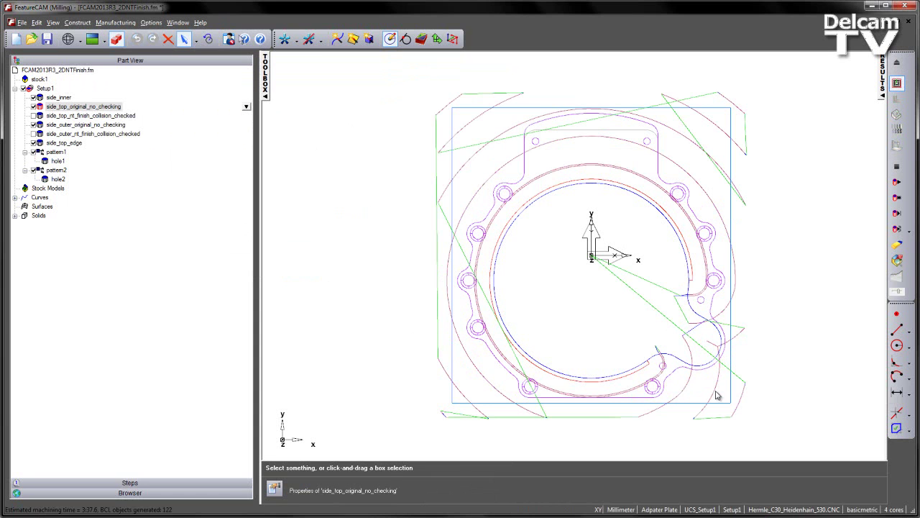
{"action": "left_click", "coordinate": [896, 63]}
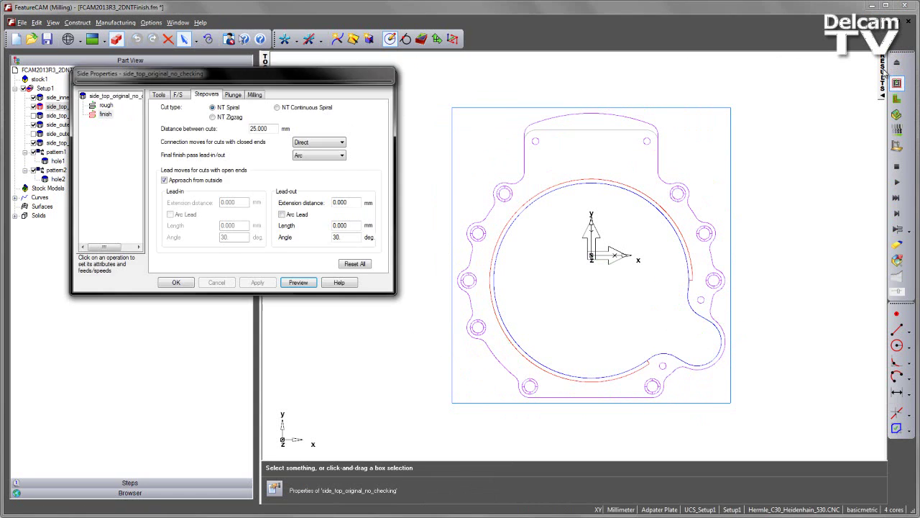
Set the connection moves for cuts with closed ends to Smooth, apply and preview the toolpath, and close the feature's properties
{"action": "left_click", "coordinate": [339, 143]}
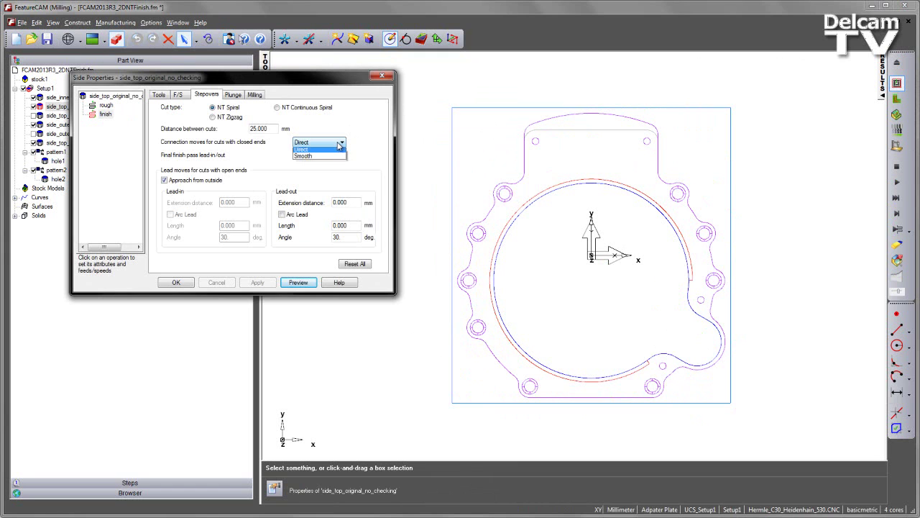
{"action": "left_click", "coordinate": [320, 160]}
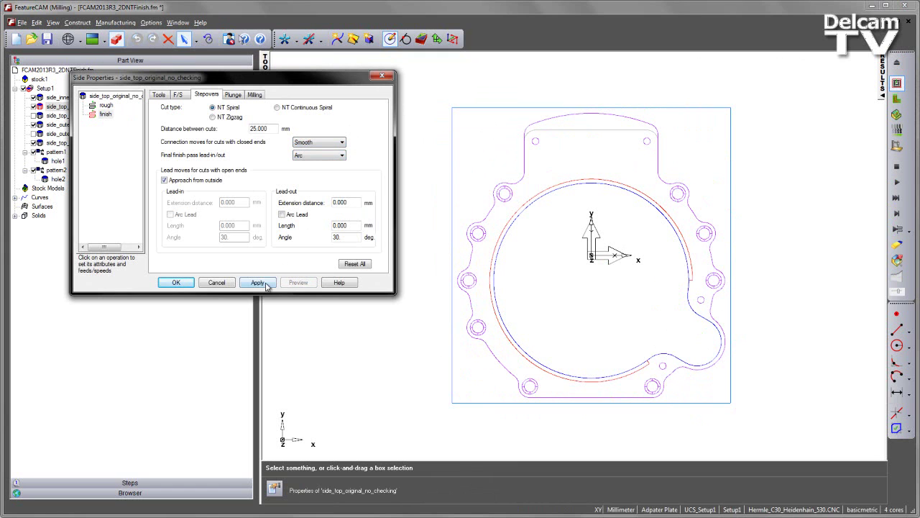
{"action": "left_click", "coordinate": [258, 282]}
{"action": "left_click", "coordinate": [296, 284]}
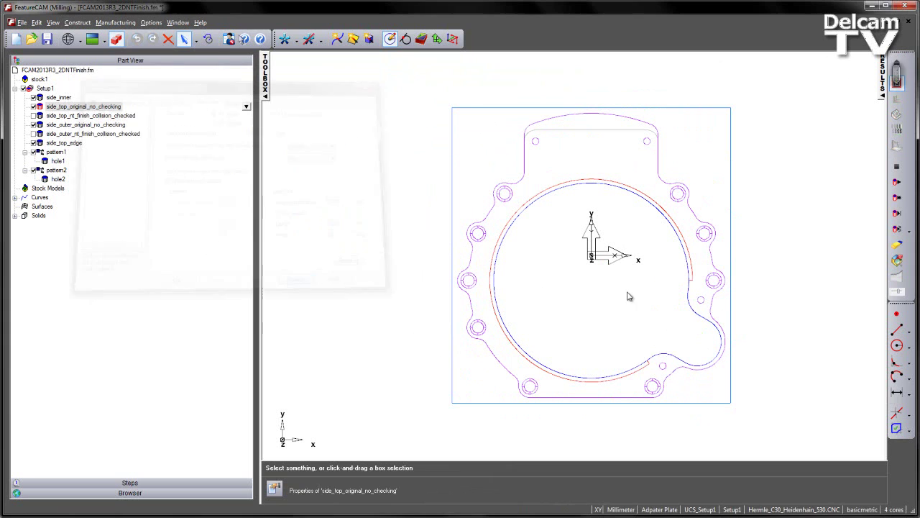
{"action": "left_click", "coordinate": [900, 184]}
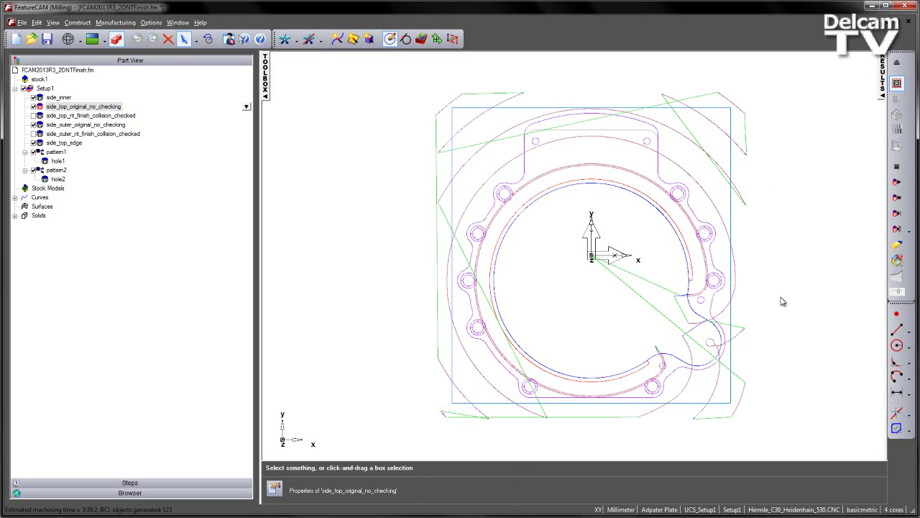
{"action": "left_click", "coordinate": [904, 69]}
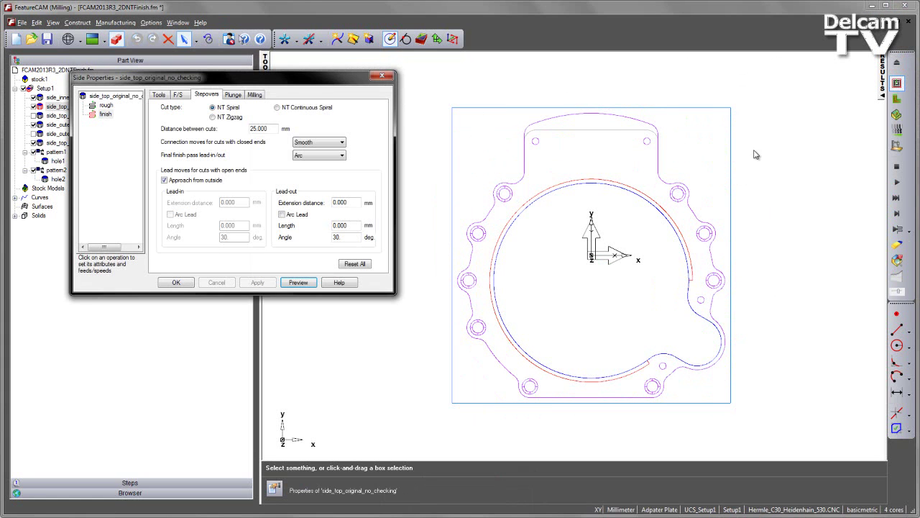
{"action": "left_click", "coordinate": [384, 77]}
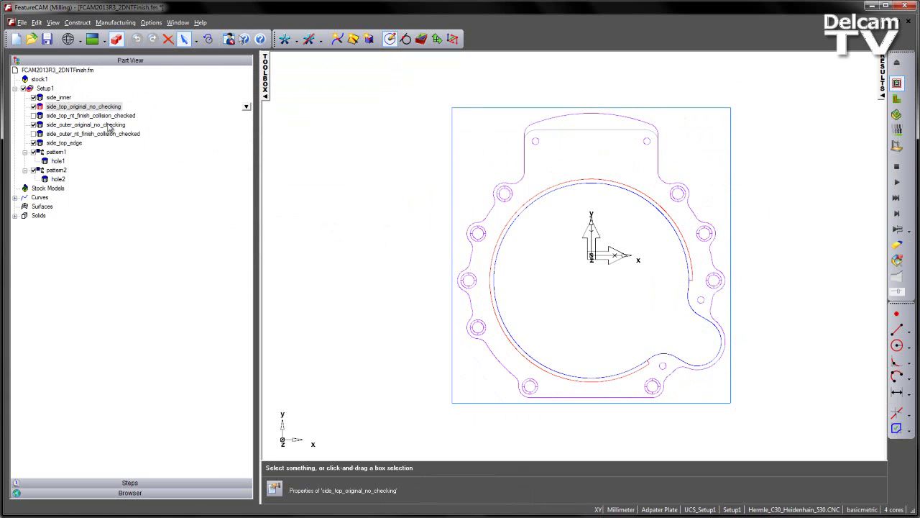
Disable the top and outer original_no_checking features and enable side_top_nt_finish_collision_checked and side_outer_nt_finish_collision_checked
{"action": "left_click", "coordinate": [33, 107]}
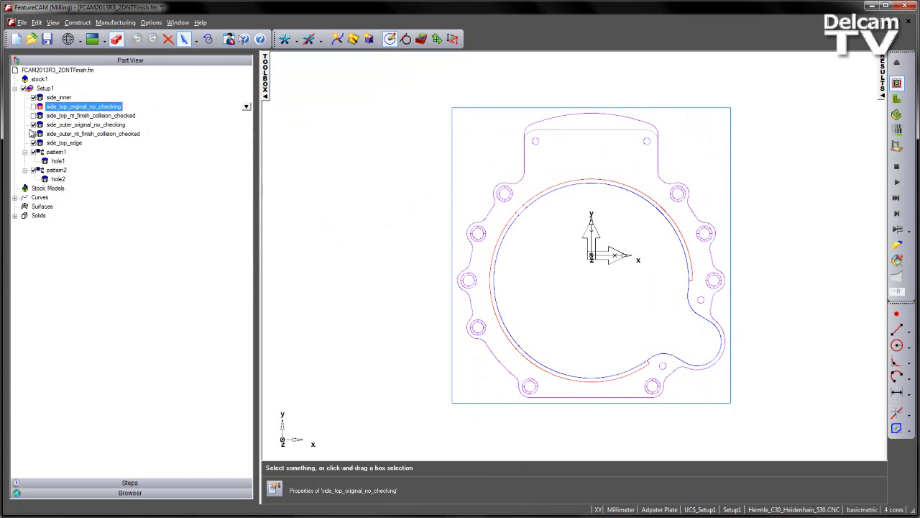
{"action": "left_click", "coordinate": [33, 124]}
{"action": "left_click", "coordinate": [33, 115]}
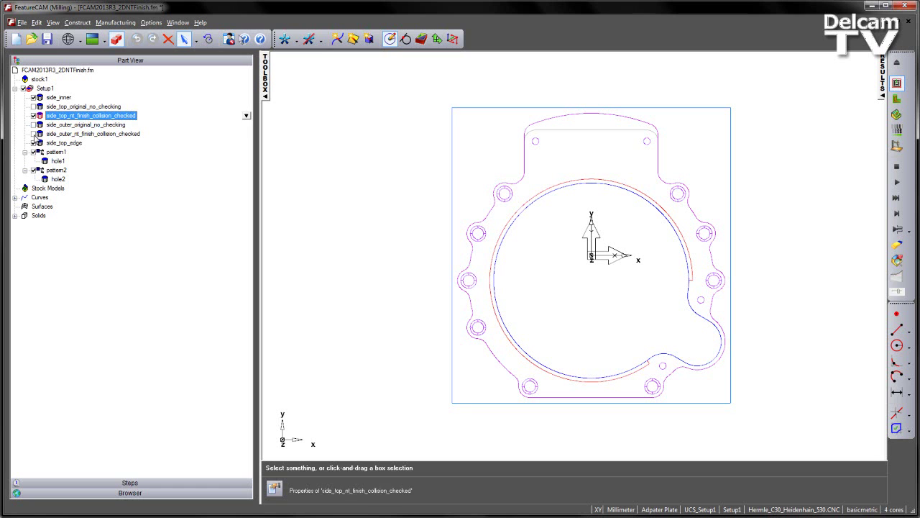
{"action": "left_click", "coordinate": [33, 134]}
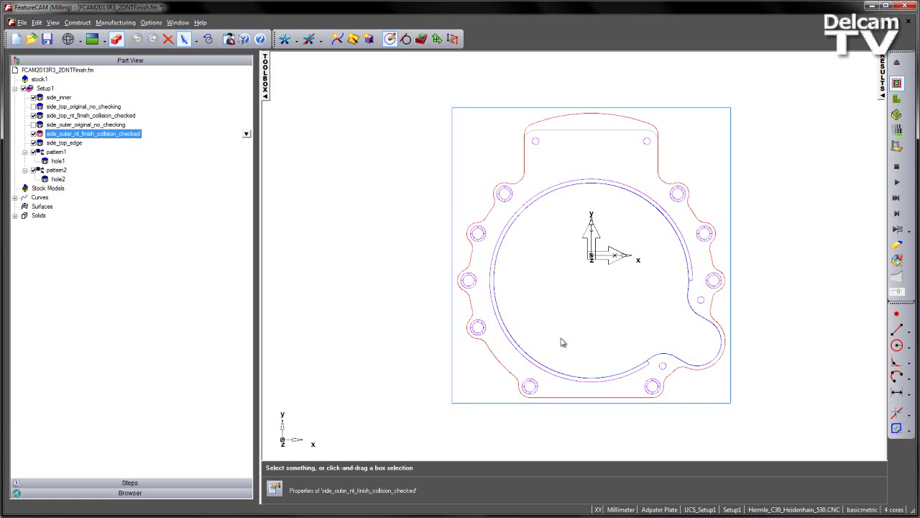
List the part's solids and make the Fixtures layer visible alongside the adapter plate
{"action": "middle_click_drag", "start_coordinate": [561, 338], "coordinate": [632, 275]}
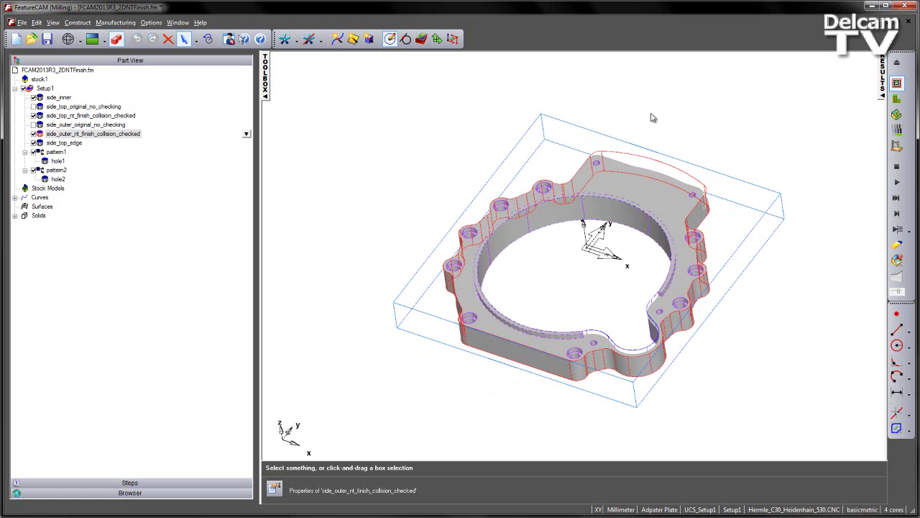
{"action": "middle_click_drag", "start_coordinate": [582, 226], "coordinate": [536, 237]}
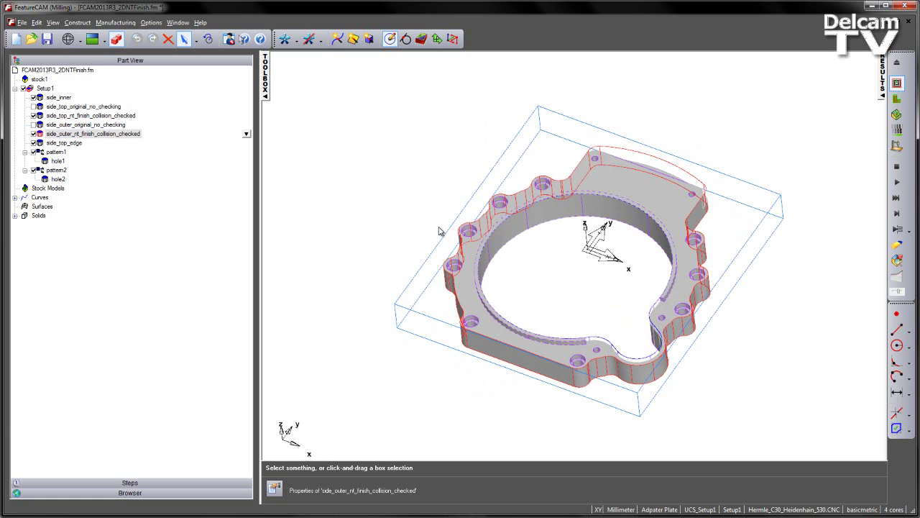
{"action": "left_click", "coordinate": [15, 216]}
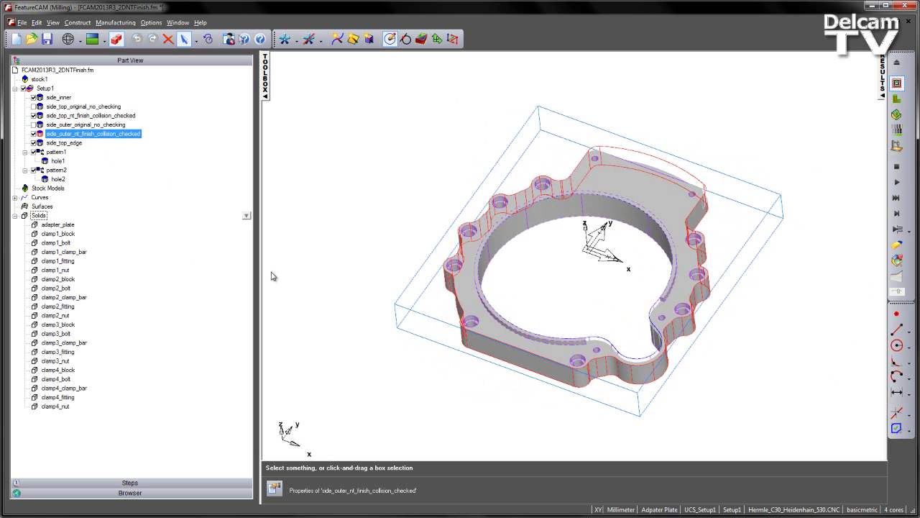
{"action": "left_click", "coordinate": [673, 512]}
{"action": "left_click", "coordinate": [665, 496]}
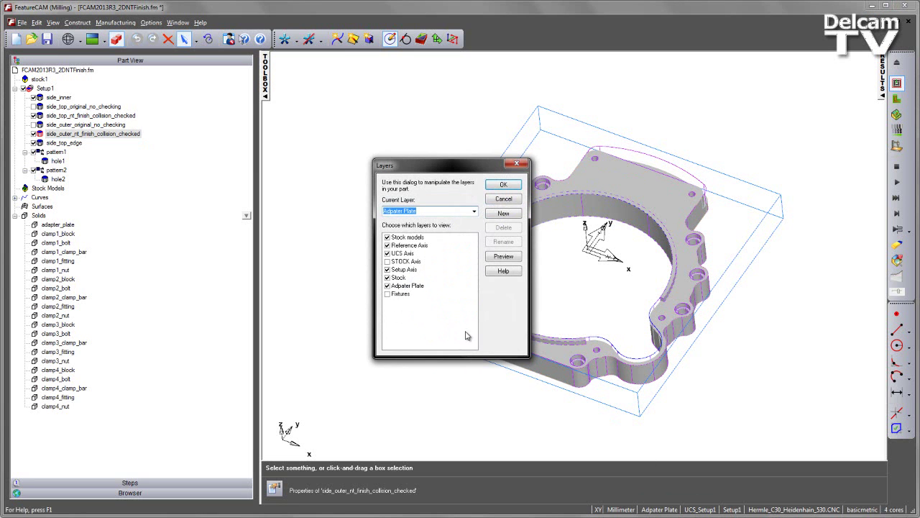
{"action": "left_click", "coordinate": [388, 294]}
{"action": "left_click", "coordinate": [504, 185]}
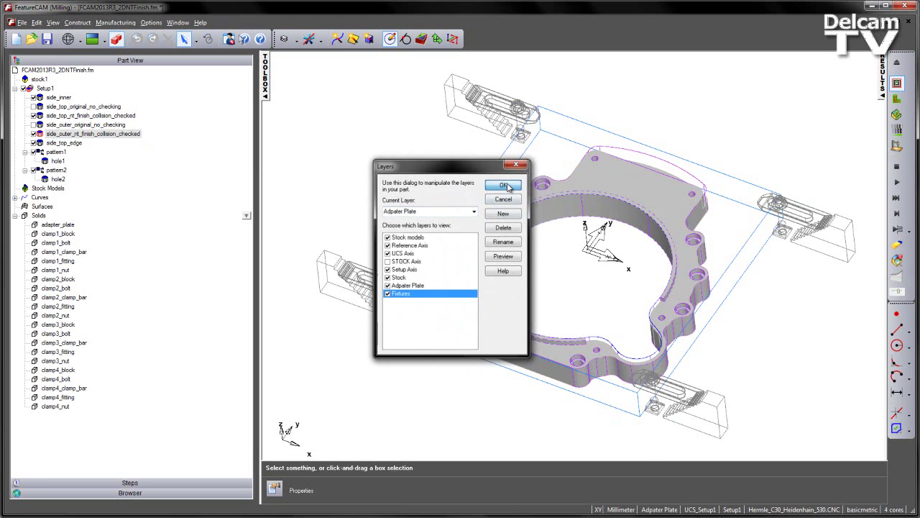
Turn the model's shading off and on again so the fixture clamps are shaded too
{"action": "left_click", "coordinate": [116, 39]}
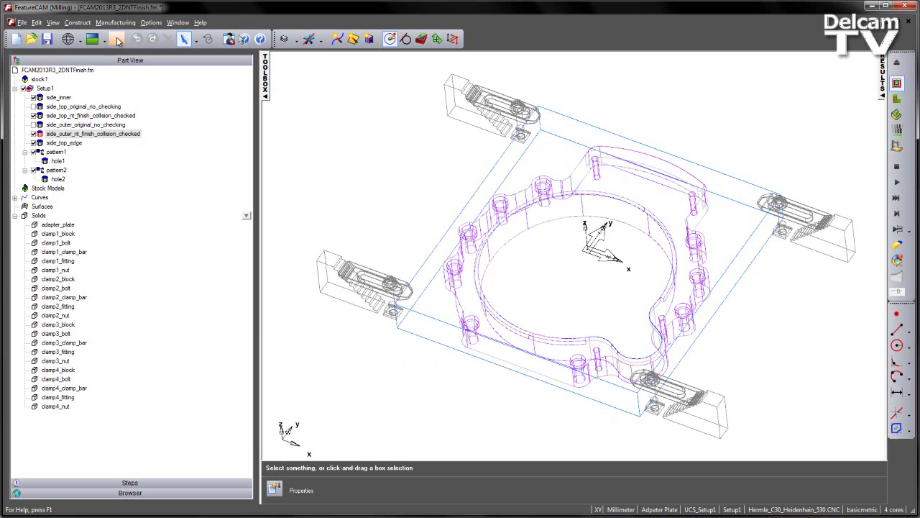
{"action": "left_click", "coordinate": [115, 39]}
{"action": "middle_click_drag", "start_coordinate": [374, 140], "coordinate": [498, 170]}
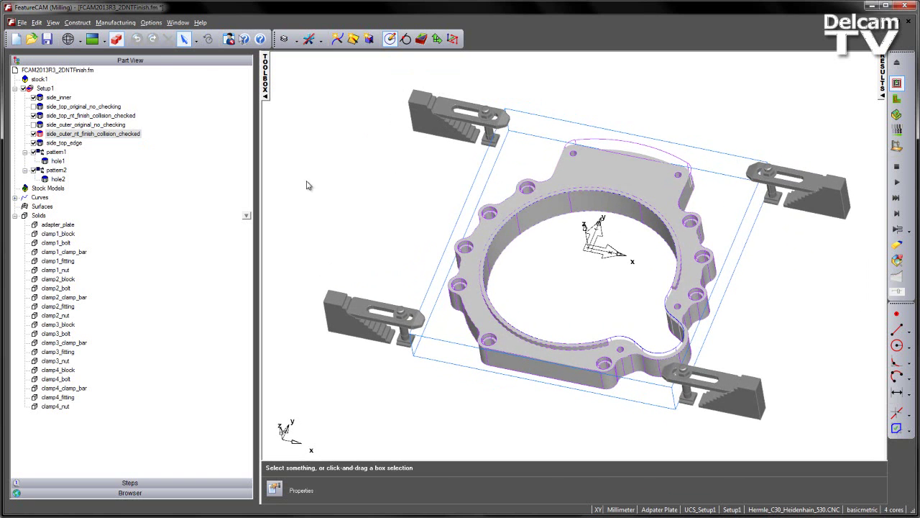
Designate all fixture solids from clamp1_block through clamp4_nut as clamps
{"action": "left_click", "coordinate": [57, 234]}
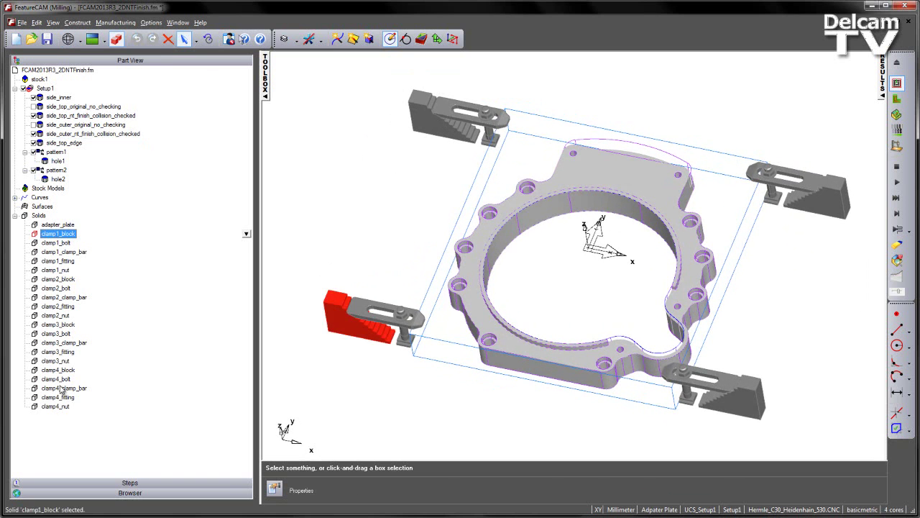
{"action": "left_click", "coordinate": [63, 408], "text": "shift"}
{"action": "right_click", "coordinate": [244, 274]}
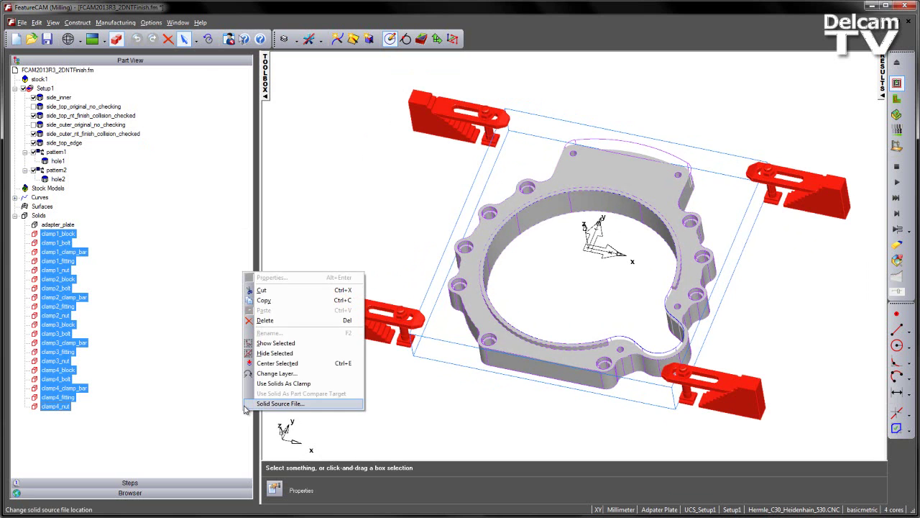
{"action": "left_click", "coordinate": [286, 385]}
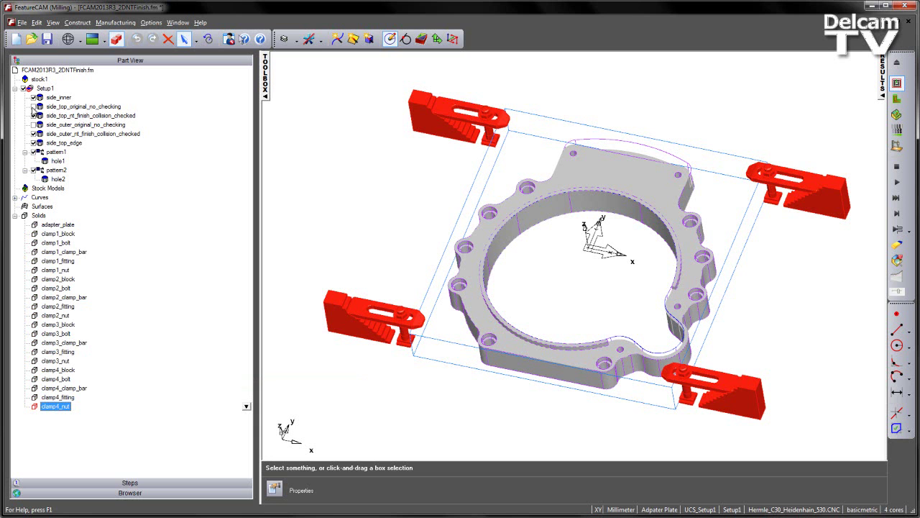
Enable side_top_original_no_checking in place of side_top_nt_finish_collision_checked and open its properties
{"action": "left_click", "coordinate": [33, 106]}
{"action": "left_click", "coordinate": [34, 115]}
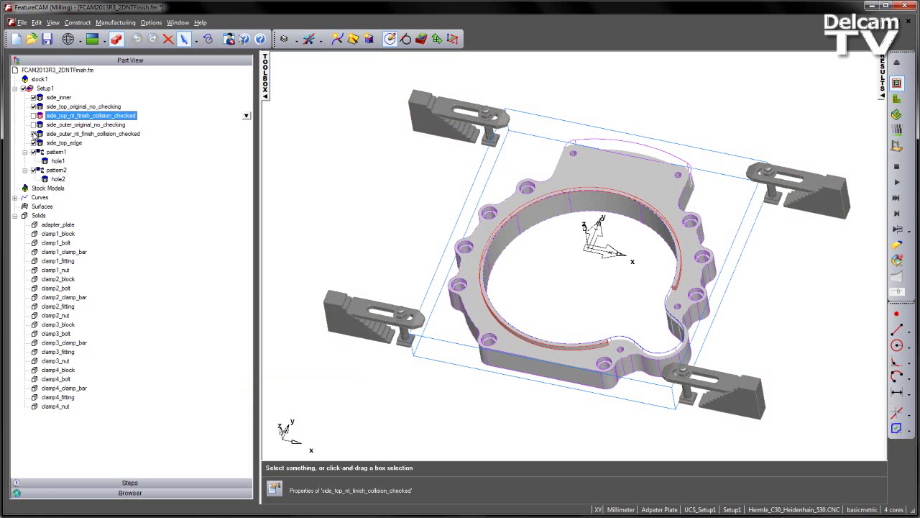
{"action": "double_click", "coordinate": [59, 106]}
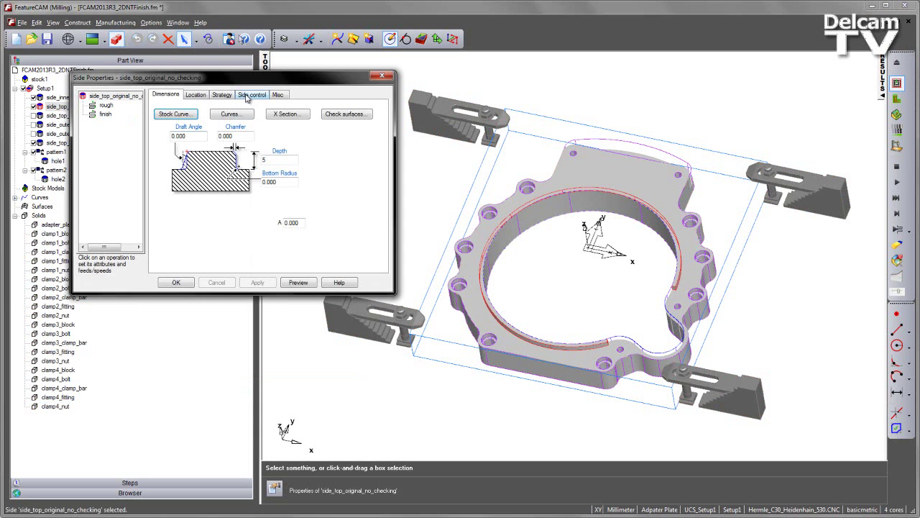
Set the rough pass stepover to Spiral, disable NT toolpaths for the finish pass, and apply the strategy
{"action": "left_click", "coordinate": [222, 95]}
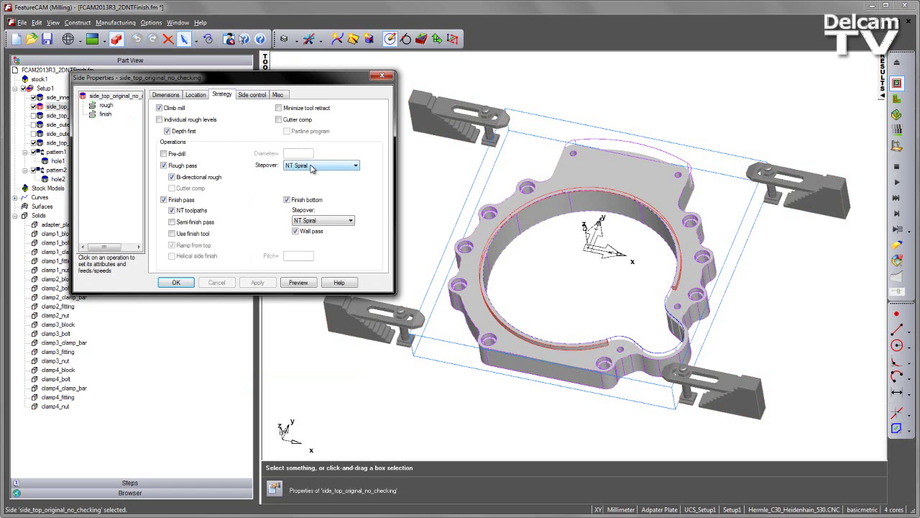
{"action": "left_click", "coordinate": [311, 166]}
{"action": "left_click", "coordinate": [310, 185]}
{"action": "left_click", "coordinate": [321, 220]}
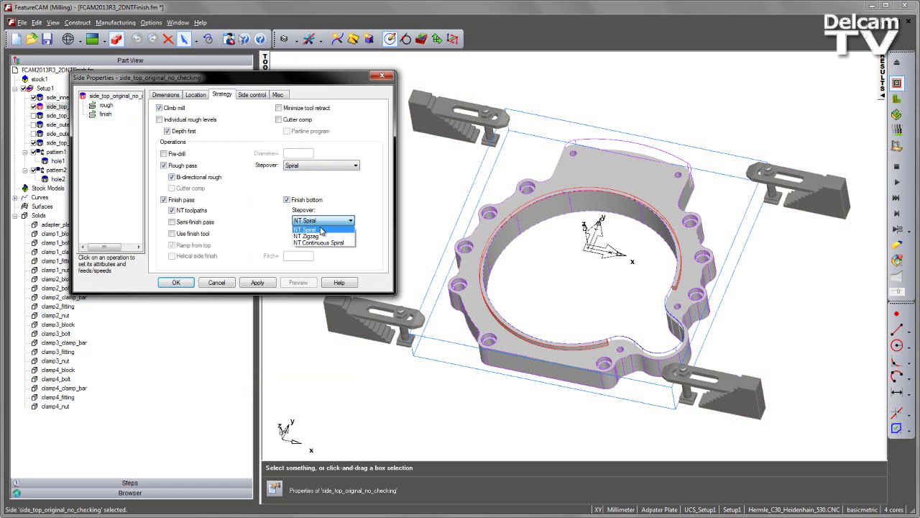
{"action": "left_click", "coordinate": [324, 220]}
{"action": "left_click", "coordinate": [181, 211]}
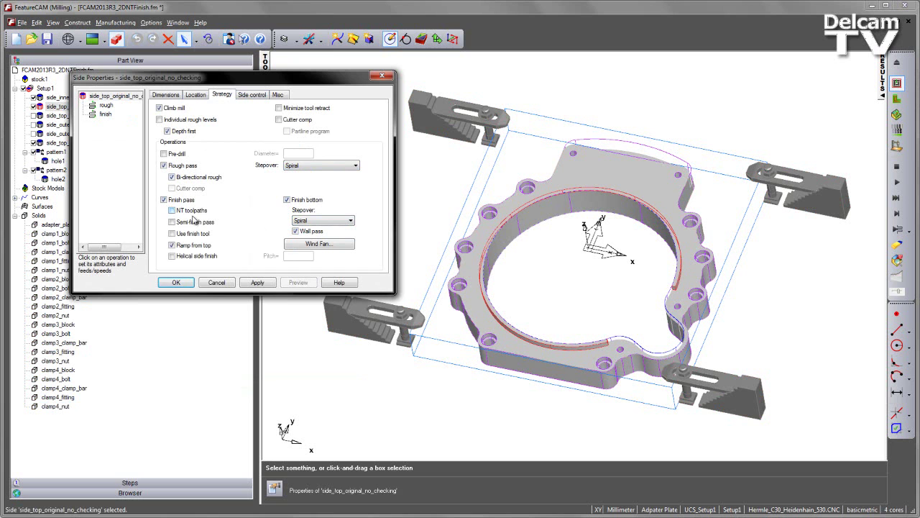
{"action": "left_click", "coordinate": [257, 283]}
Examine the rough operation's stepover settings for connection and lead moves
{"action": "left_click", "coordinate": [105, 105]}
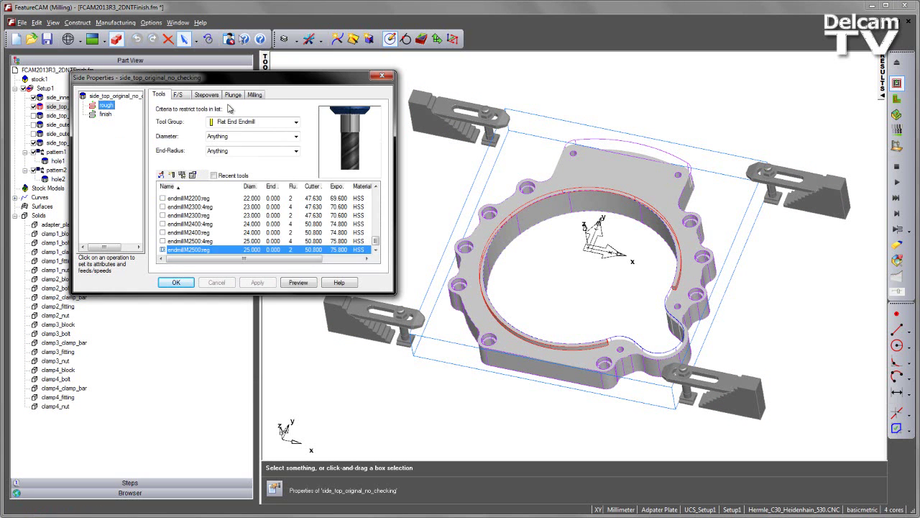
{"action": "left_click", "coordinate": [253, 95]}
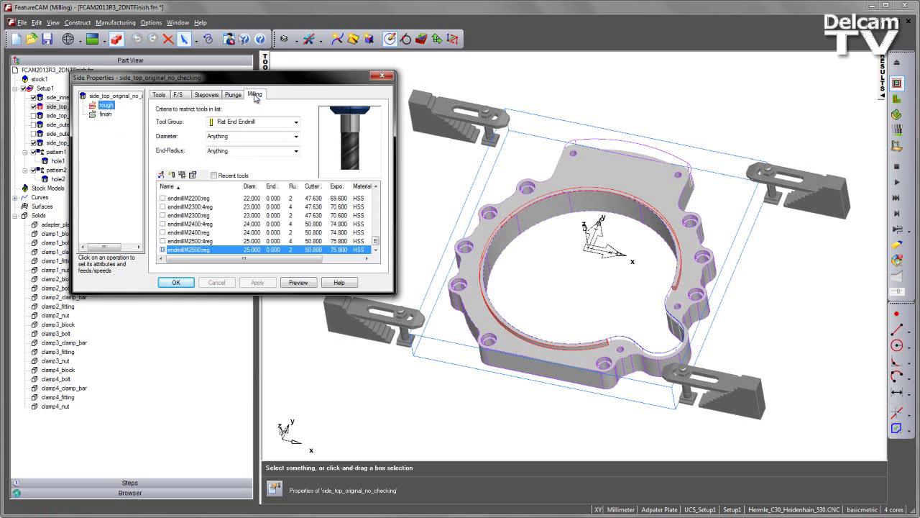
{"action": "left_click", "coordinate": [209, 96]}
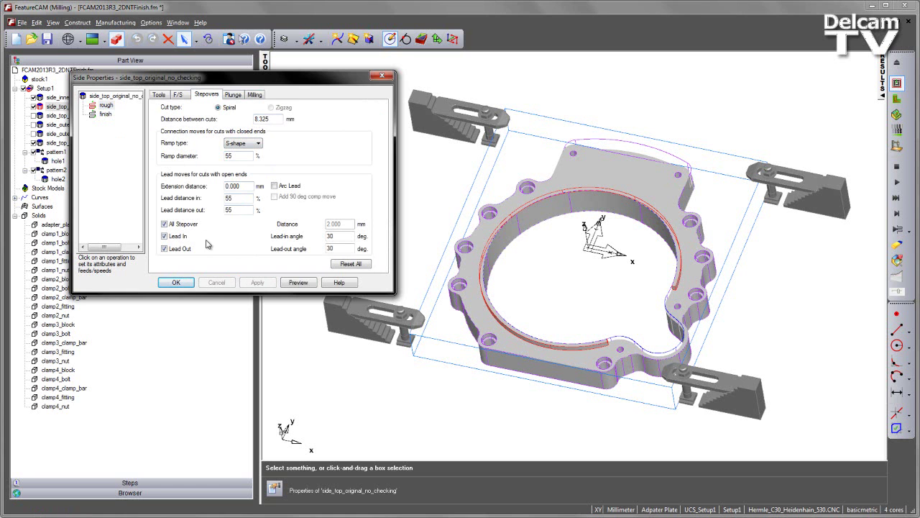
Close the side properties and run a 3D simulation of the part, inspecting the cuts around the clamps
{"action": "left_click", "coordinate": [176, 283]}
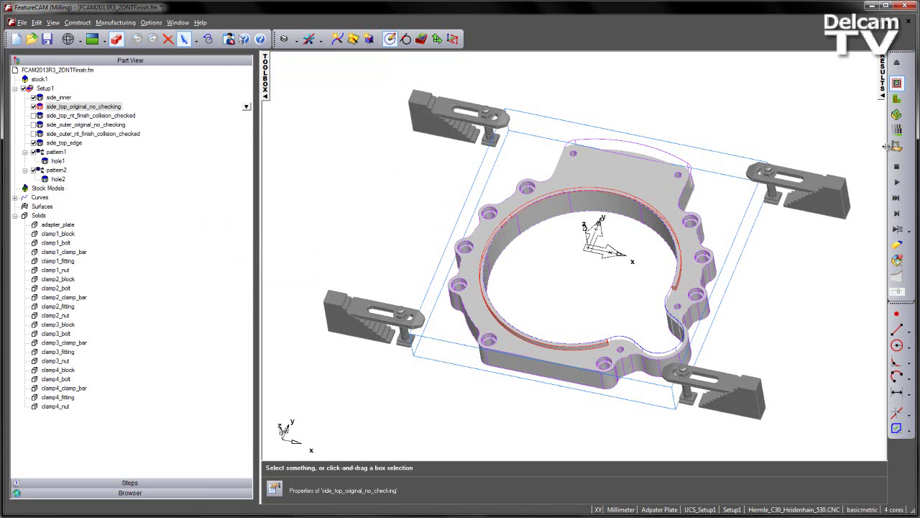
{"action": "left_click", "coordinate": [897, 114]}
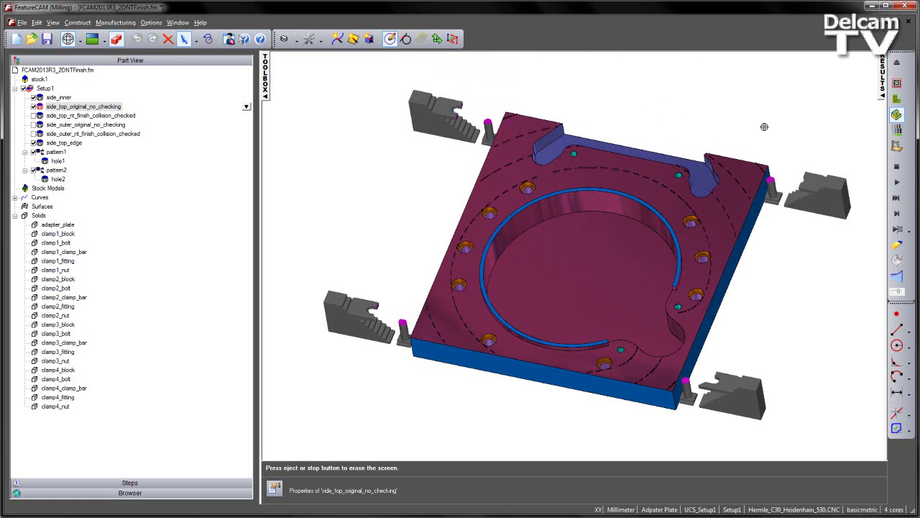
{"action": "middle_click_drag", "start_coordinate": [764, 126], "coordinate": [758, 185]}
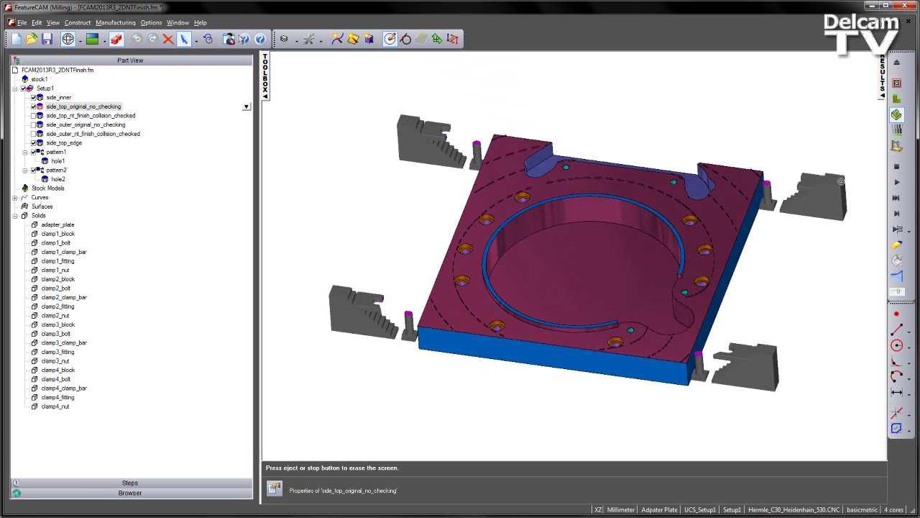
{"action": "left_click", "coordinate": [897, 166]}
Enable Pause on gouge in the 2D/3D shaded simulation options and apply the setting
{"action": "left_click", "coordinate": [159, 24]}
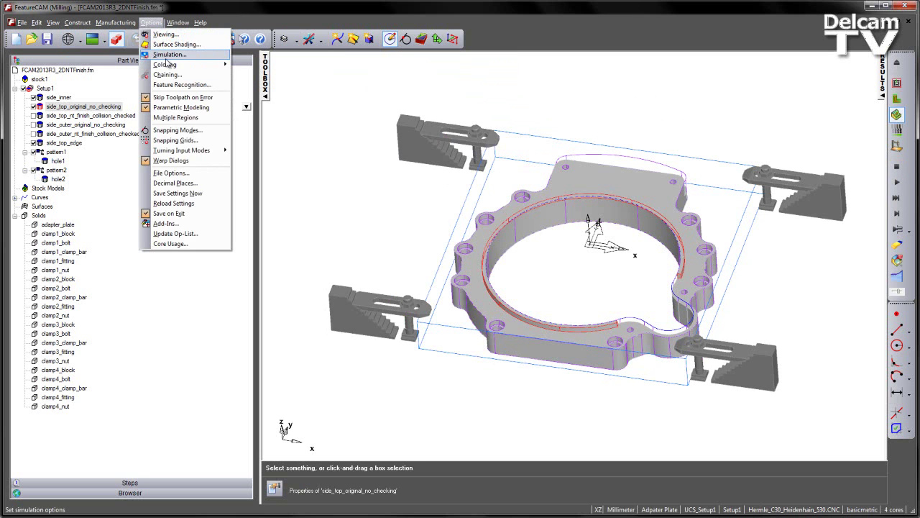
{"action": "left_click", "coordinate": [173, 57]}
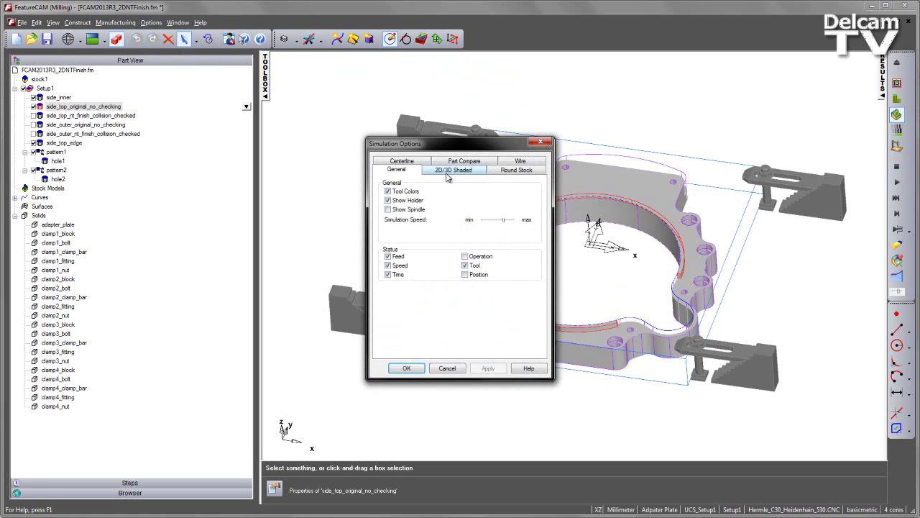
{"action": "left_click", "coordinate": [450, 171]}
{"action": "left_click", "coordinate": [416, 198]}
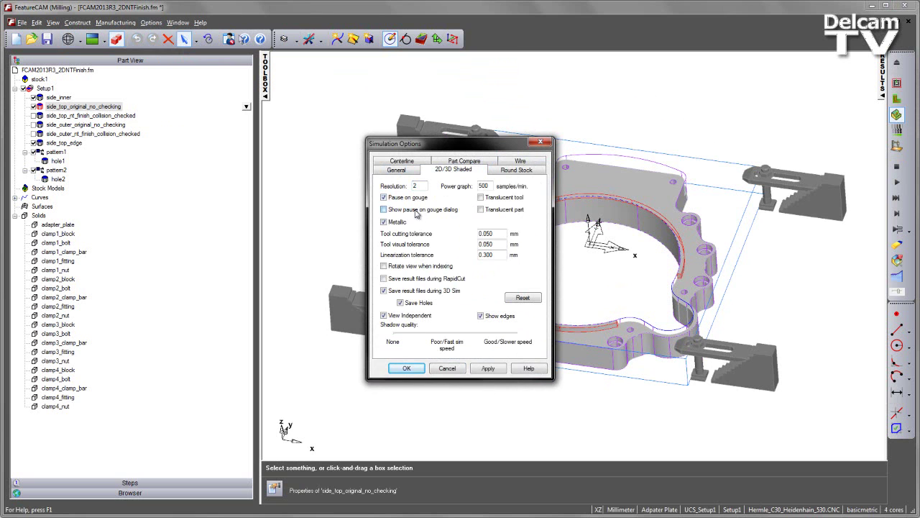
{"action": "left_click", "coordinate": [489, 368]}
{"action": "left_click", "coordinate": [406, 367]}
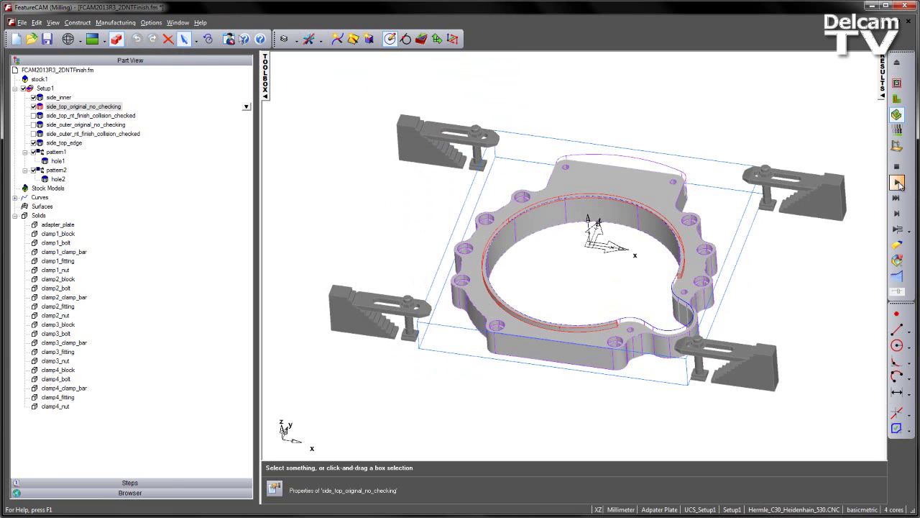
Run the 3D simulation to the first gouge pause, dismiss the notice, and stop the simulation
{"action": "left_click", "coordinate": [897, 184]}
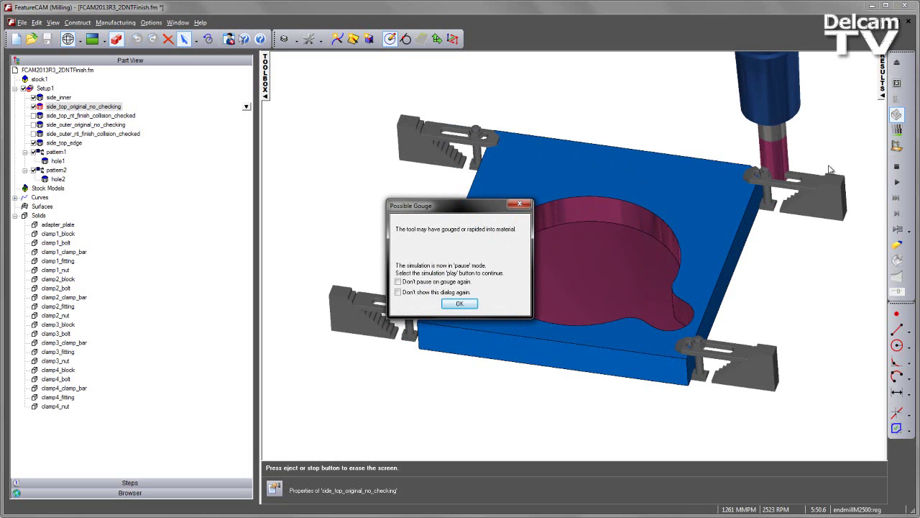
{"action": "left_click", "coordinate": [460, 304]}
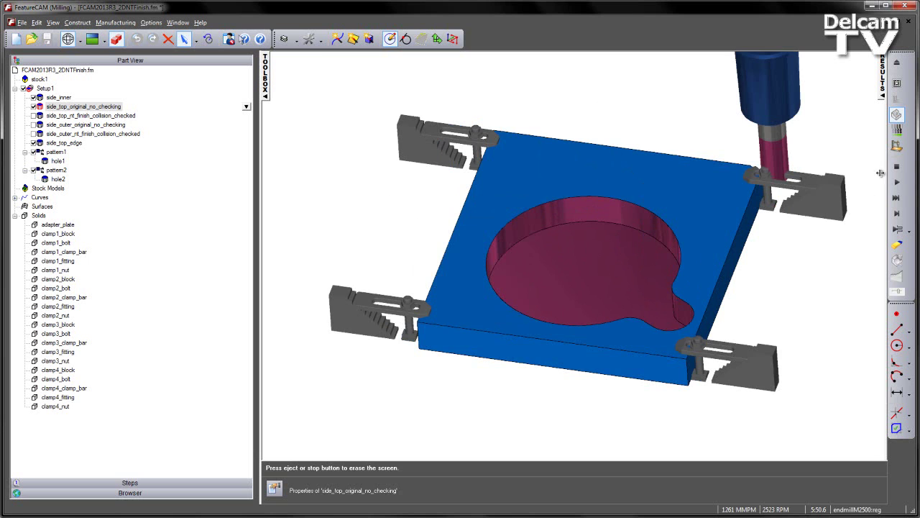
{"action": "left_click", "coordinate": [897, 166]}
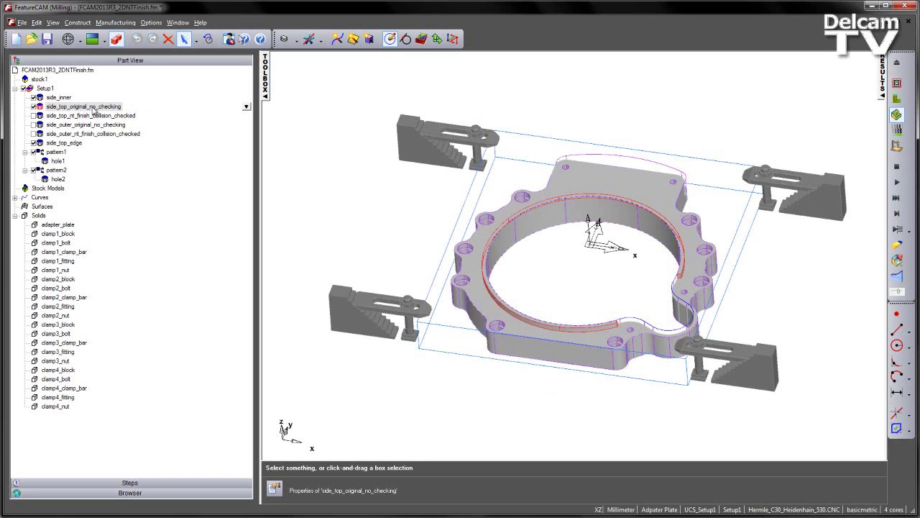
Disable side_top_original_no_checking, enable both the top and outer nt_finish_collision_checked features, and open side_top_nt_finish_collision_checked's properties
{"action": "left_click", "coordinate": [37, 108]}
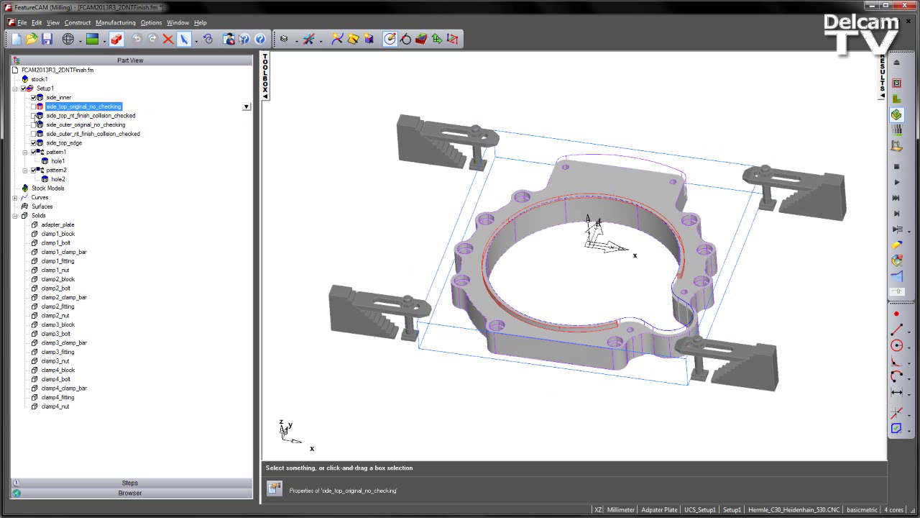
{"action": "left_click", "coordinate": [33, 115]}
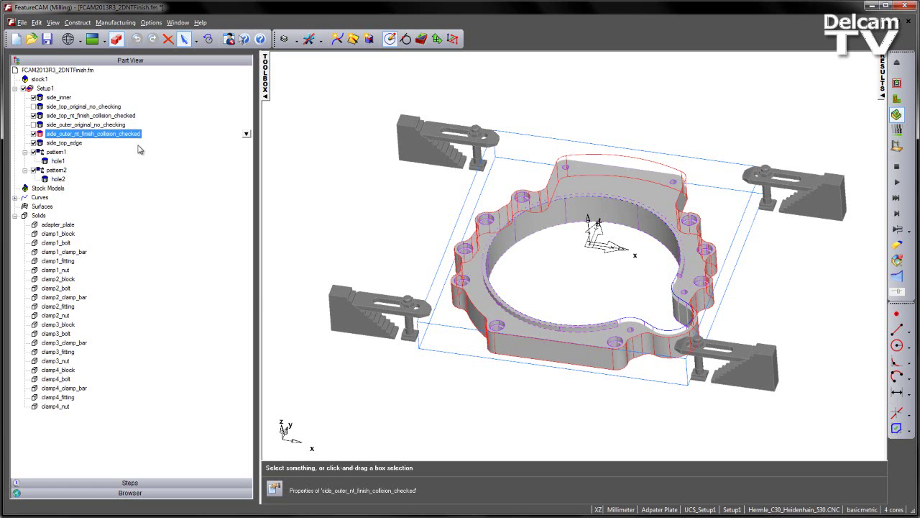
{"action": "double_click", "coordinate": [87, 116]}
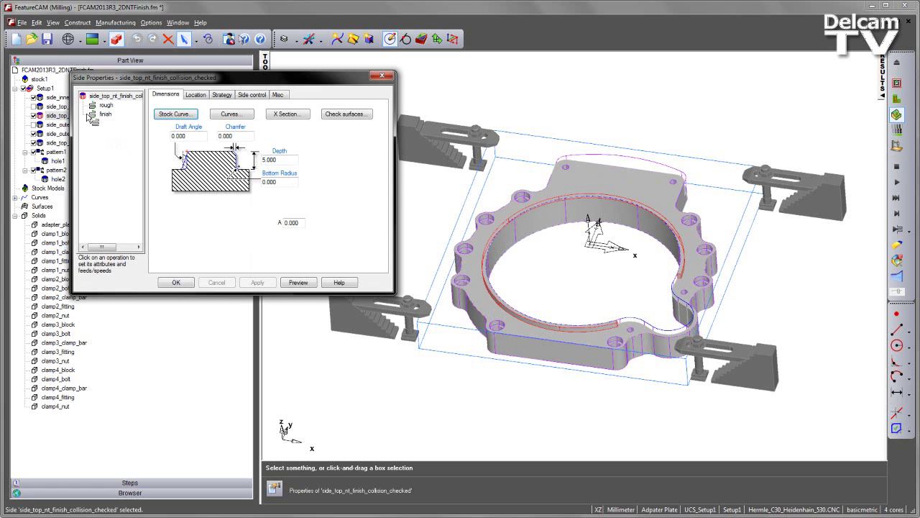
Review the collision-checked top side's strategy and selected check surfaces, leaving the selection as is, and close its properties
{"action": "left_click", "coordinate": [222, 95]}
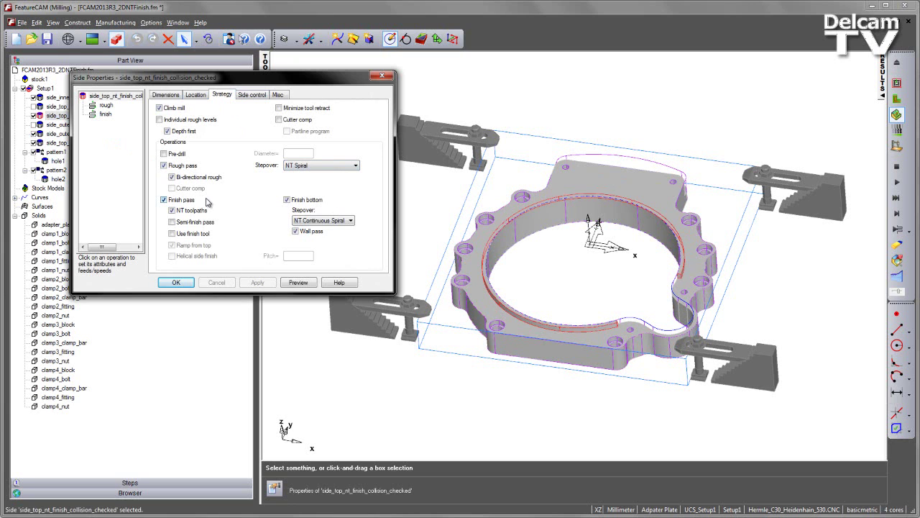
{"action": "left_click", "coordinate": [166, 95]}
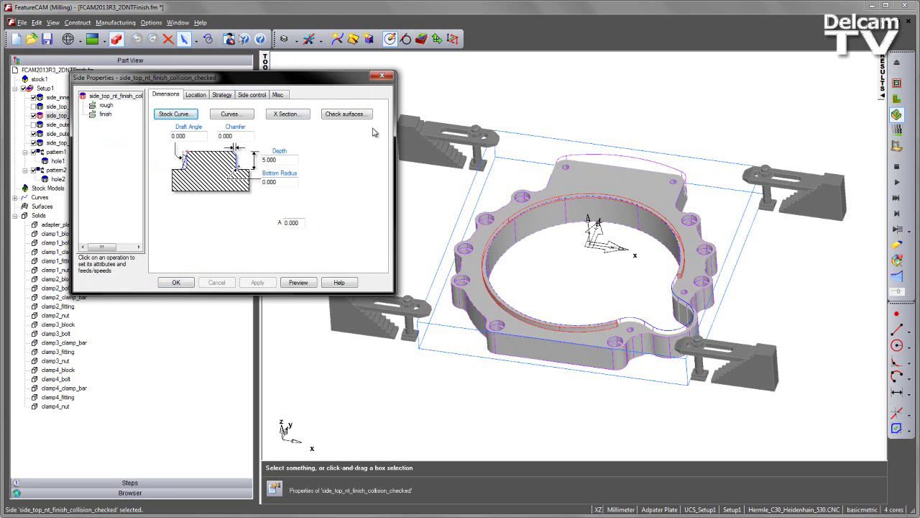
{"action": "left_click", "coordinate": [352, 116]}
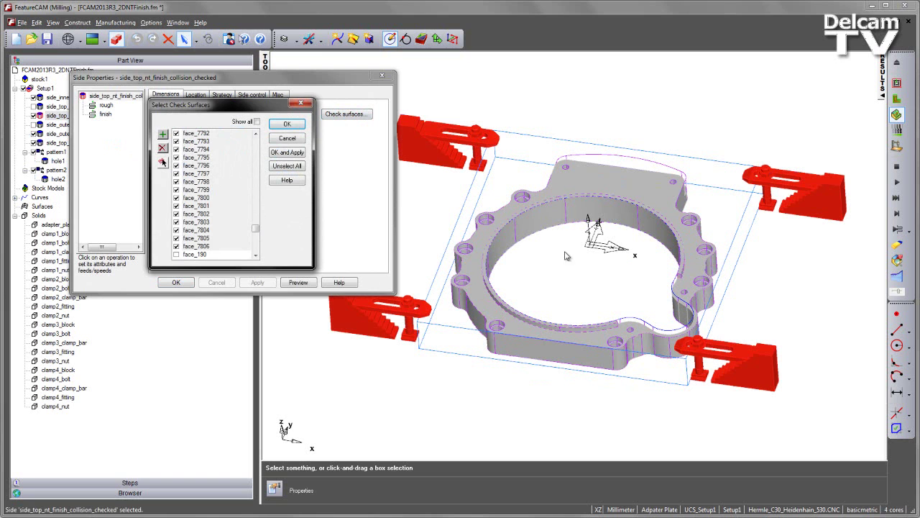
{"action": "left_click", "coordinate": [287, 138]}
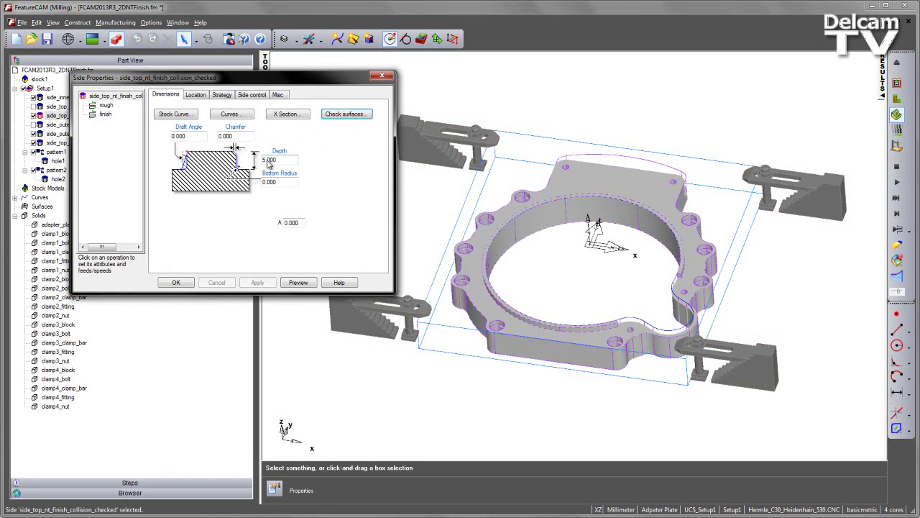
{"action": "left_click", "coordinate": [176, 282]}
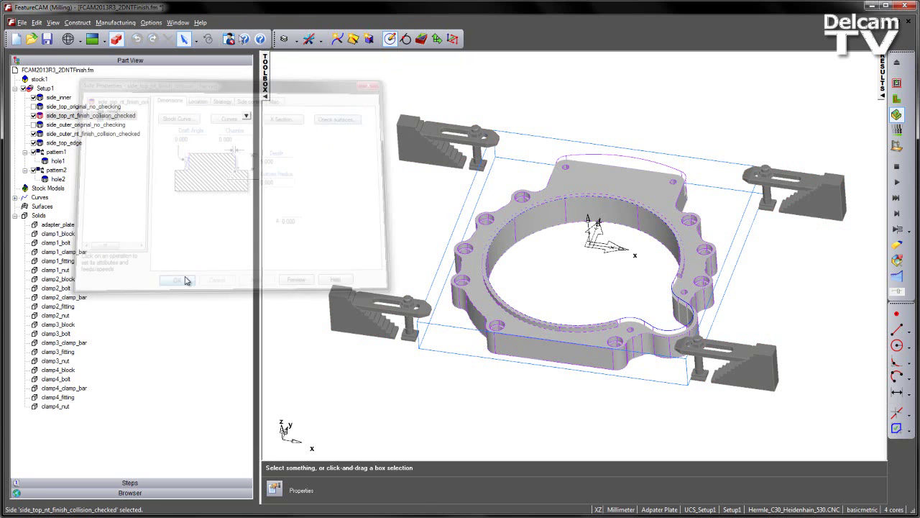
Run a centerline simulation with the collision-checked features enabled and examine the toolpaths around the clamps
{"action": "left_click", "coordinate": [101, 116]}
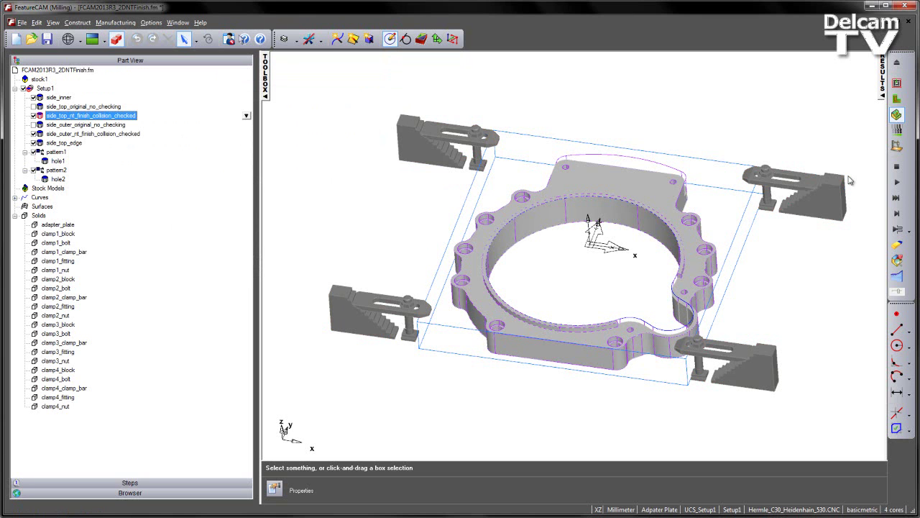
{"action": "left_click", "coordinate": [896, 114]}
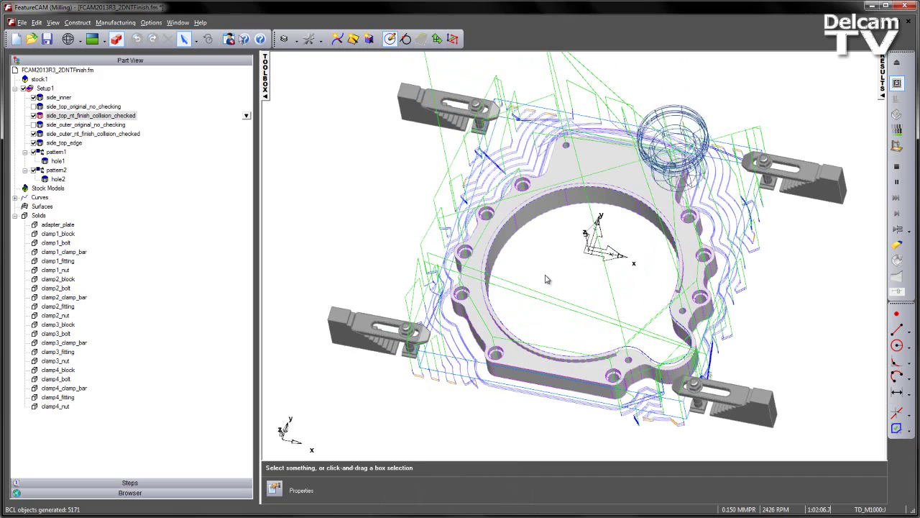
{"action": "middle_click_drag", "start_coordinate": [546, 279], "coordinate": [568, 244]}
{"action": "scroll", "coordinate": [570, 241], "scroll_direction": "up", "scroll_amount": 3}
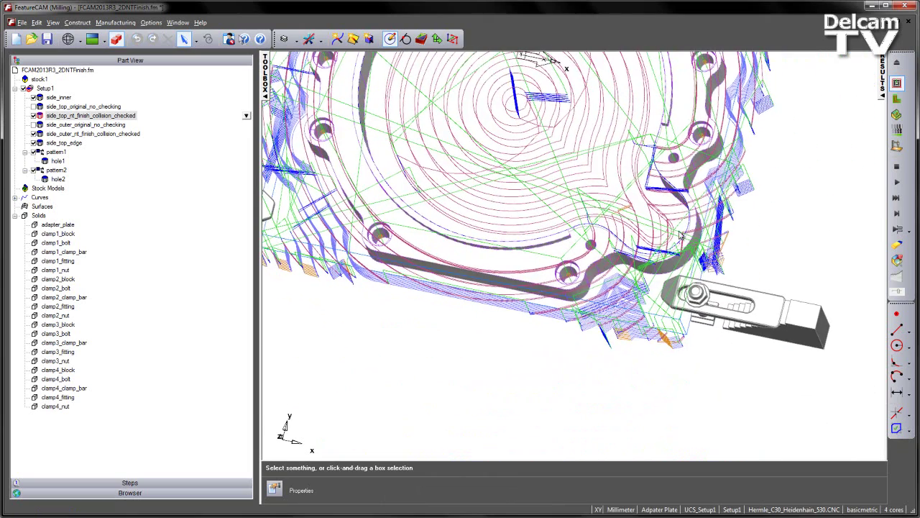
{"action": "middle_click_drag", "start_coordinate": [505, 225], "coordinate": [446, 264]}
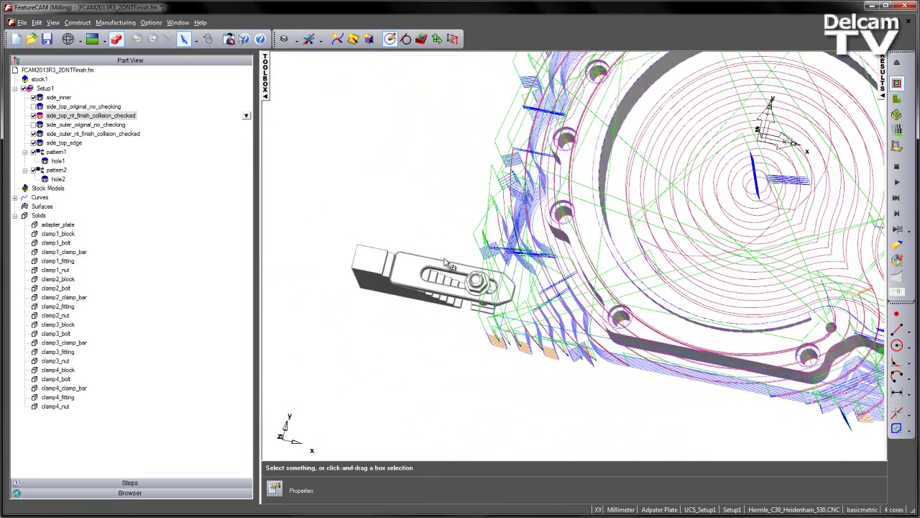
{"action": "middle_click_drag", "start_coordinate": [650, 338], "coordinate": [620, 343]}
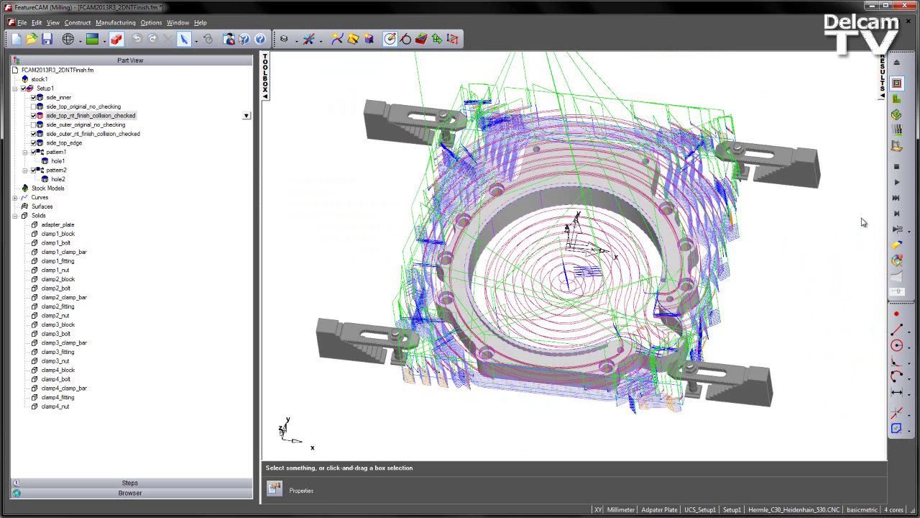
Start a 3D simulation with the collision-checked side features enabled
{"action": "left_click", "coordinate": [896, 115]}
{"action": "left_click", "coordinate": [896, 184]}
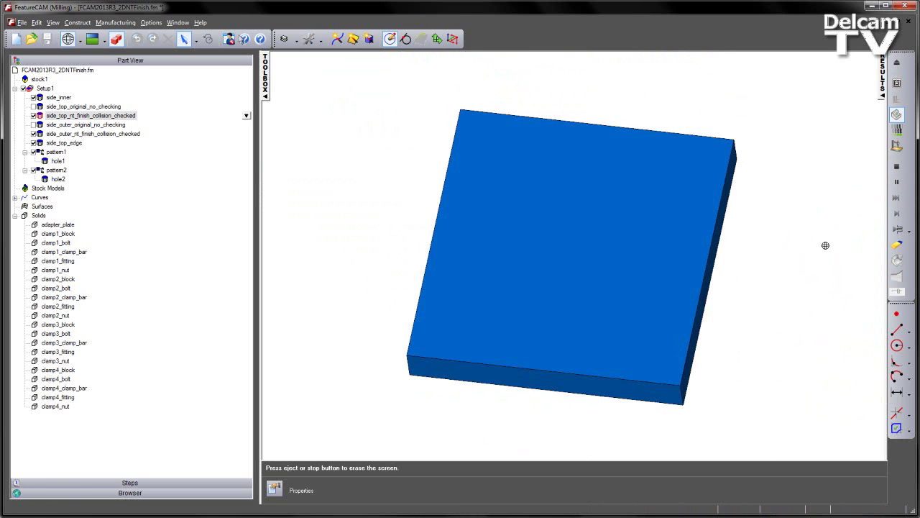